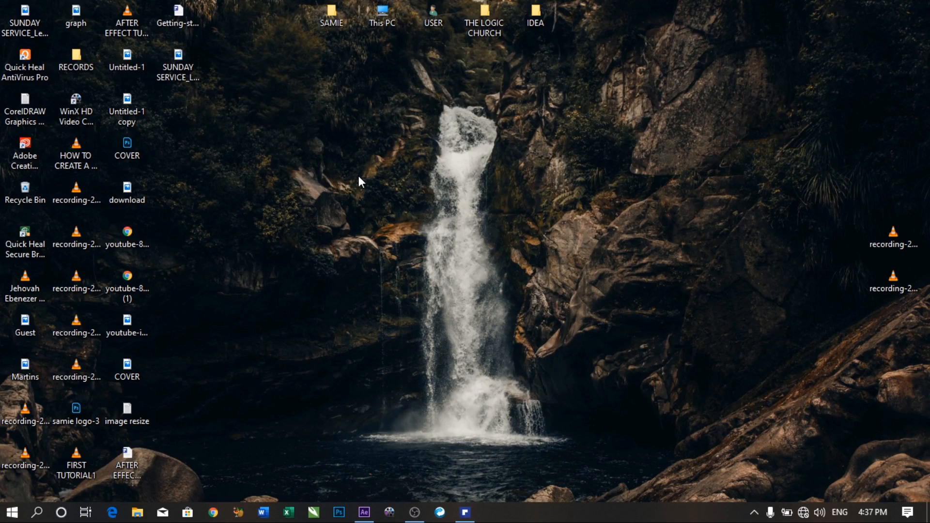
Step: Switch to After Effects and create a 1920 x 1080, 25 fps composition named TITLE ANIMATION with an 8-second duration
click(364, 512)
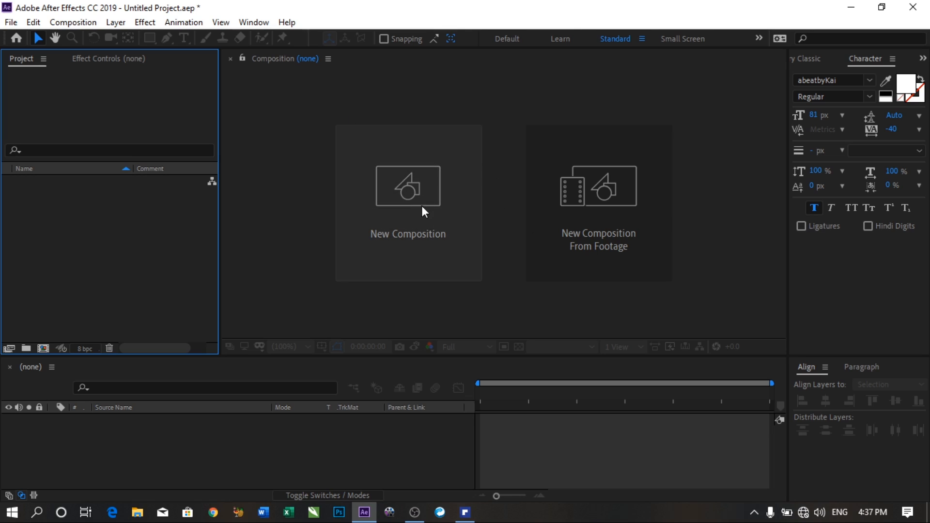
click(405, 193)
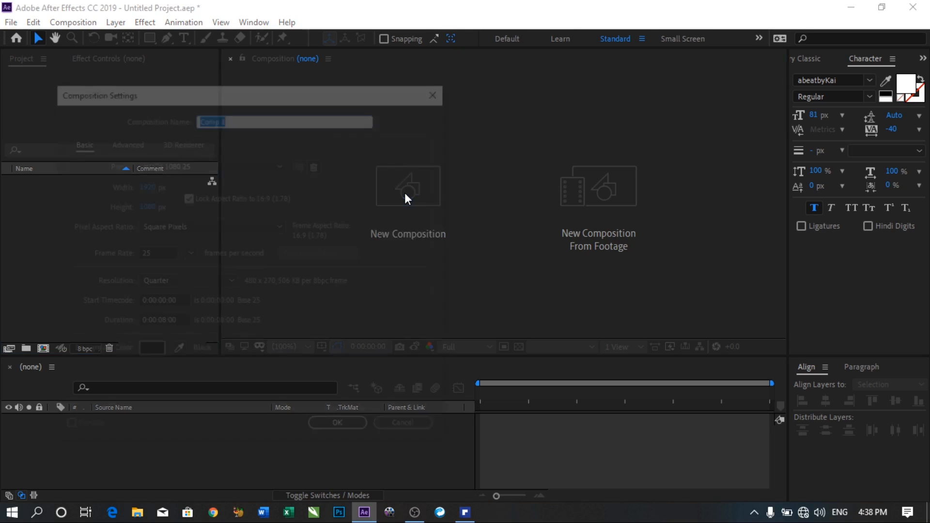
drag(261, 96, 552, 89)
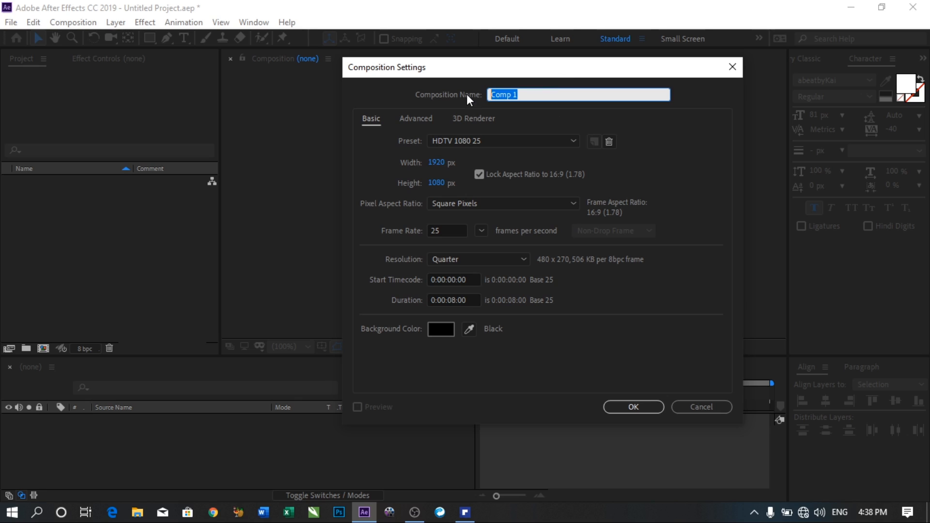
text(MA)
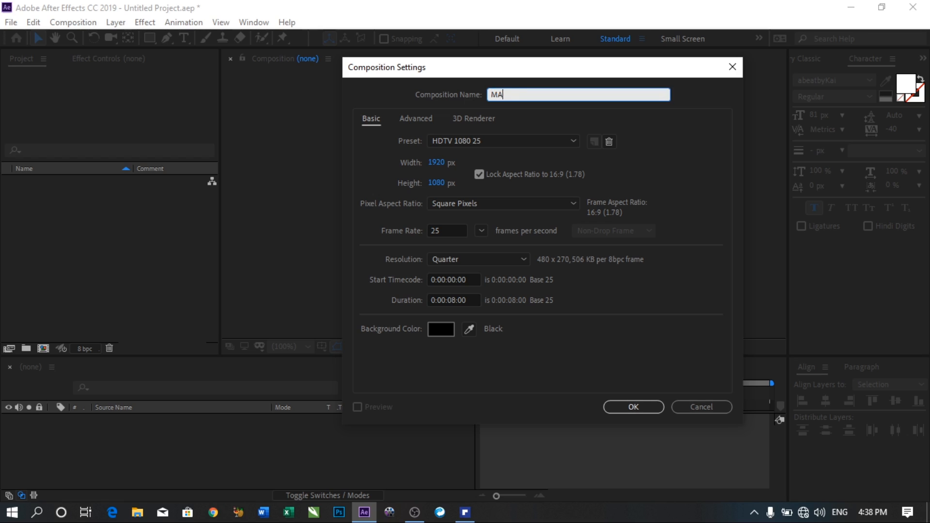
text(IN TEXT)
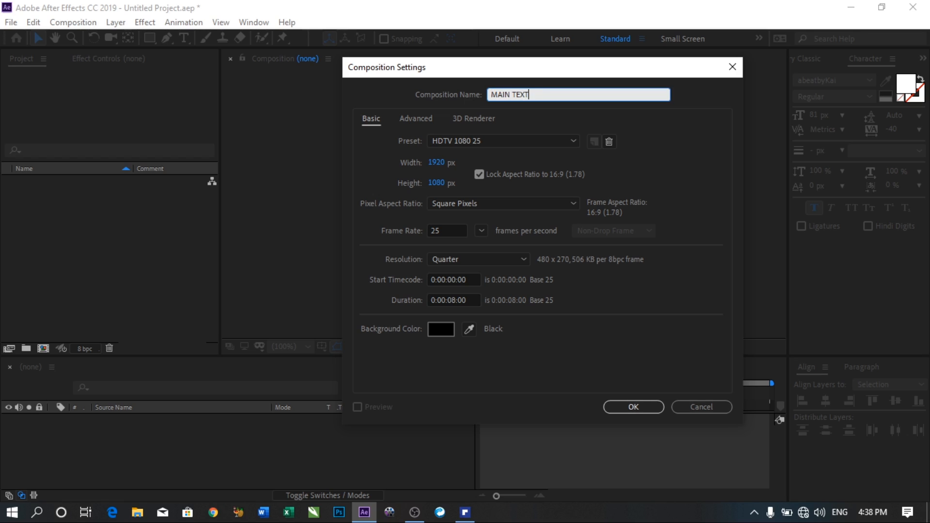
key(ctrl+a)
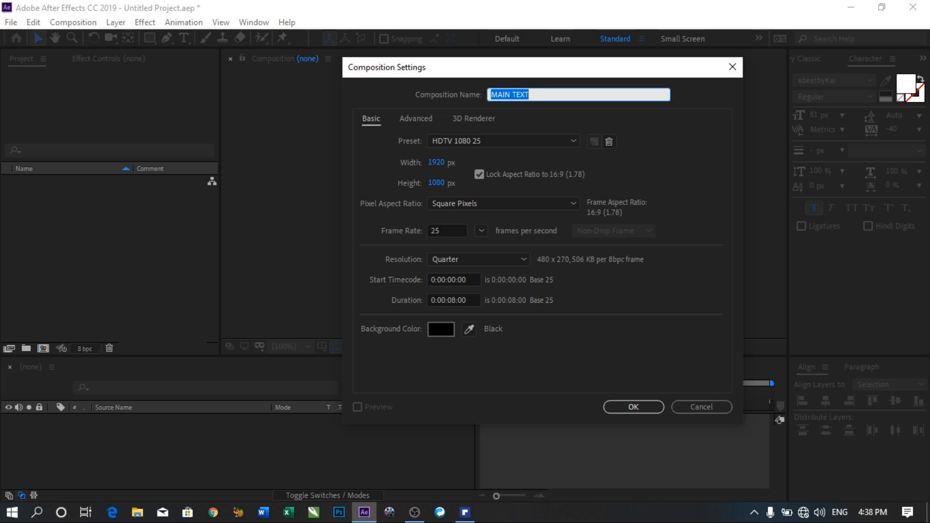
text(TITLE ANIMATION)
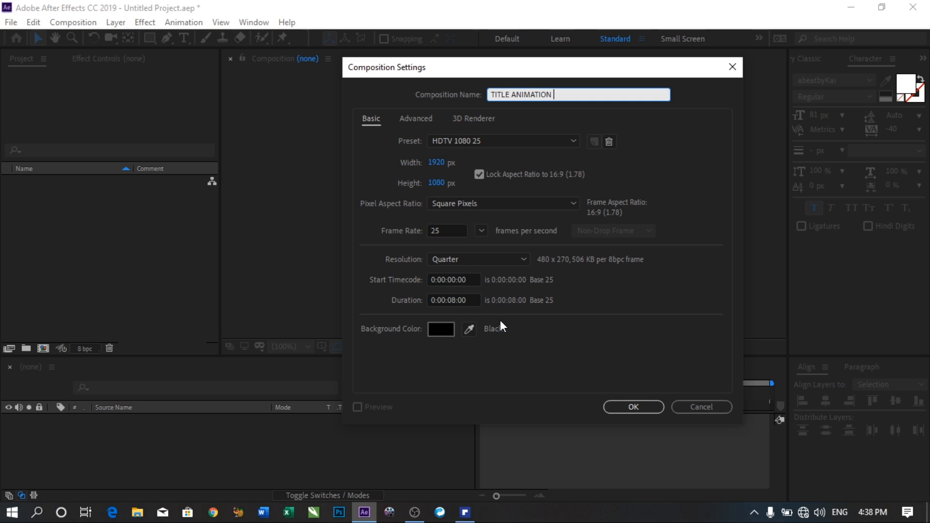
click(455, 300)
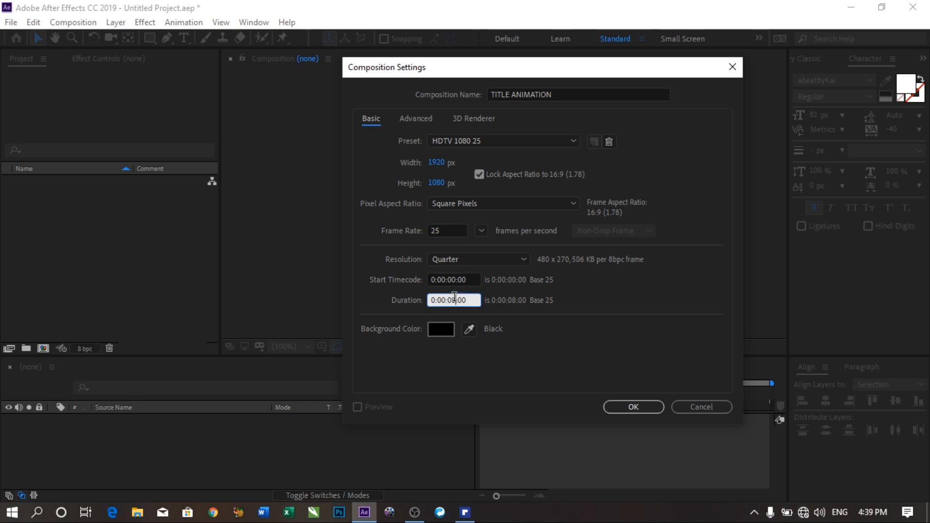
click(648, 407)
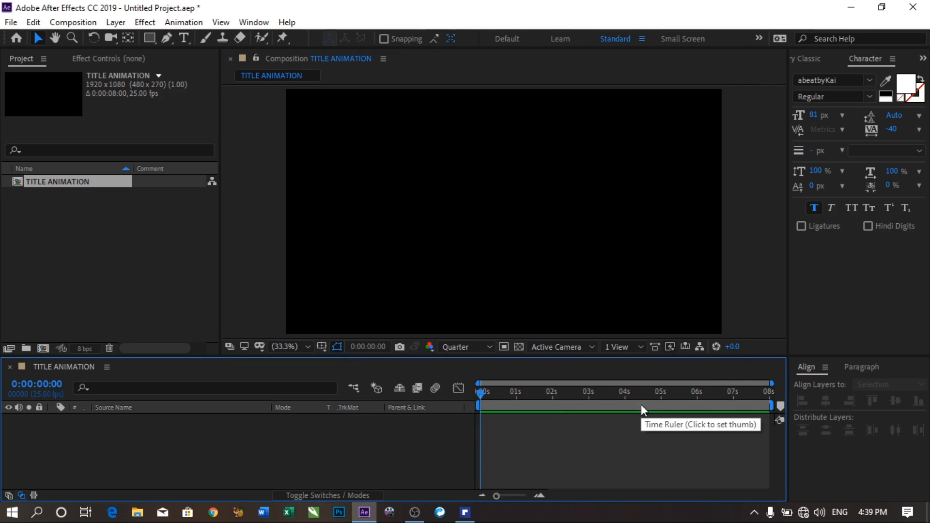
Step: Import the image abstract-art-beautiful-blur-764683 from the Downloads folder into the project
click(10, 23)
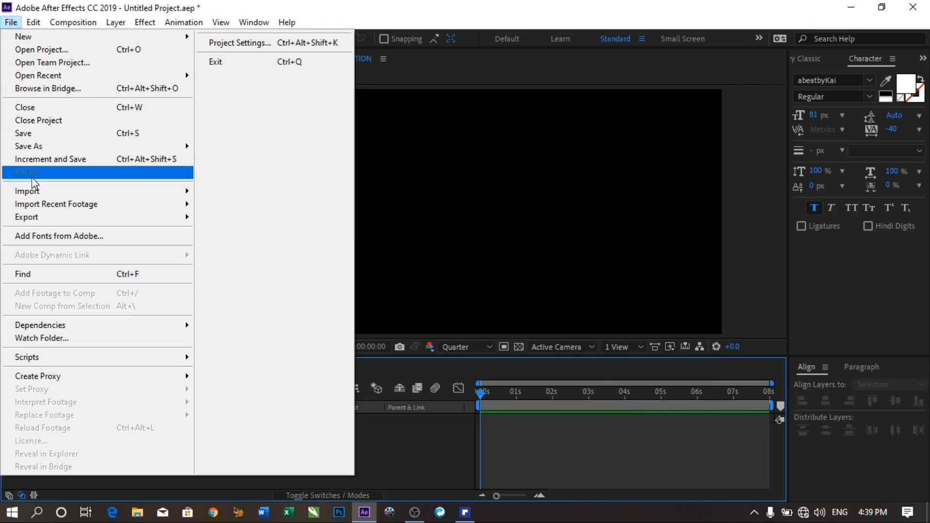
mouse_move(31, 190)
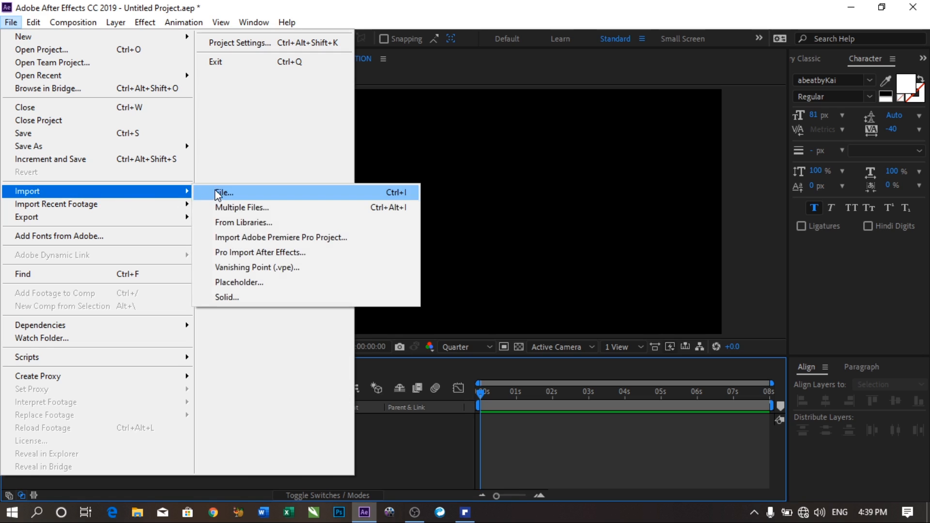
click(218, 194)
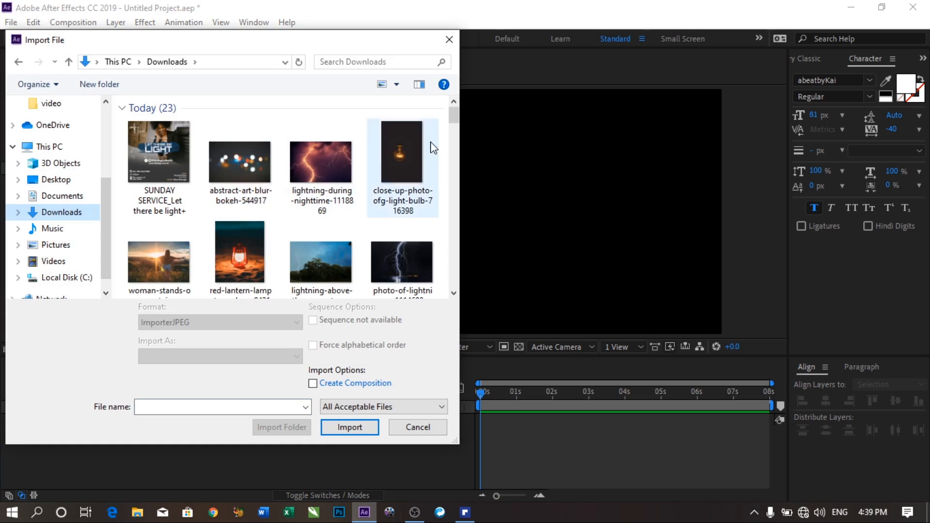
drag(454, 113, 457, 144)
click(245, 133)
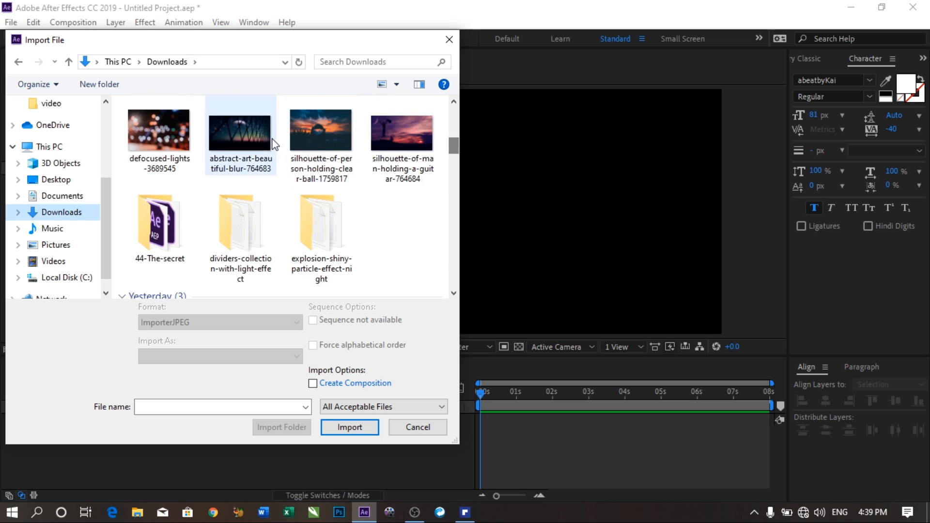
click(349, 427)
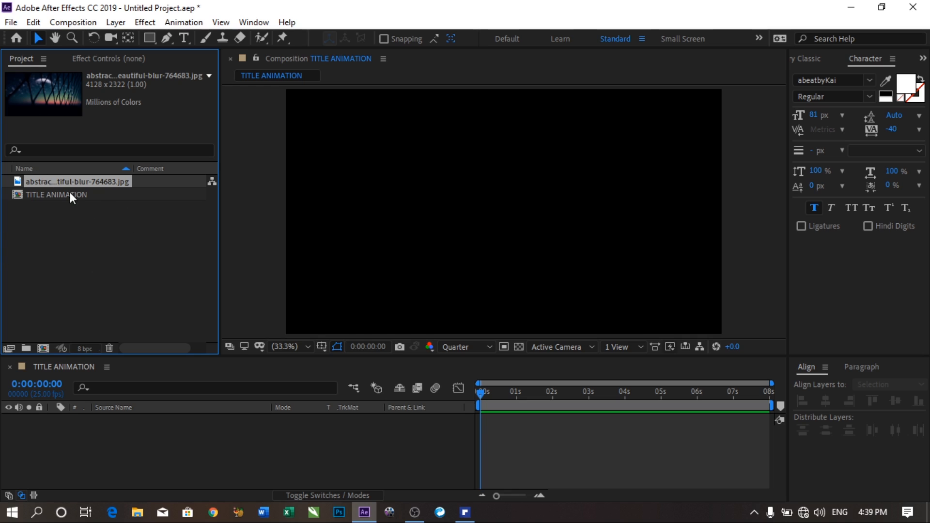
Step: Add the imported image to the TITLE ANIMATION timeline as a layer and scale it to 48%
drag(59, 182, 95, 428)
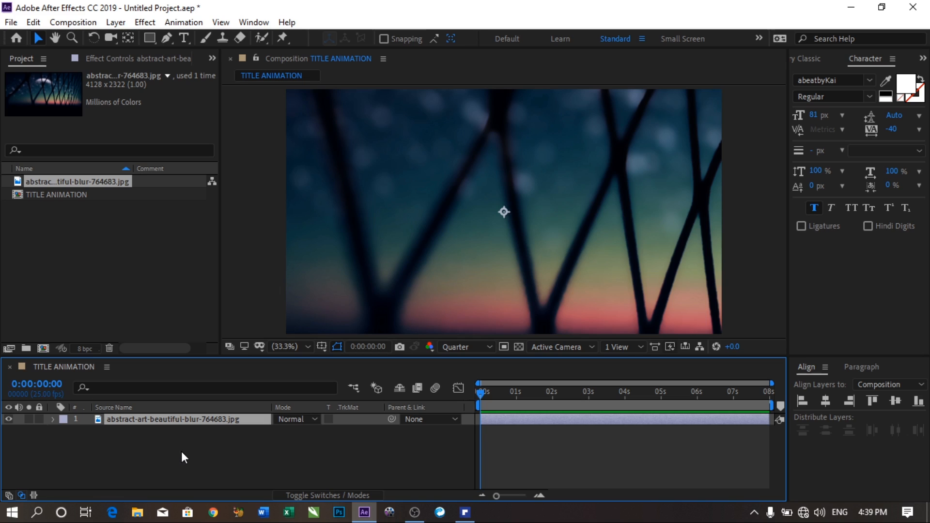
key(s)
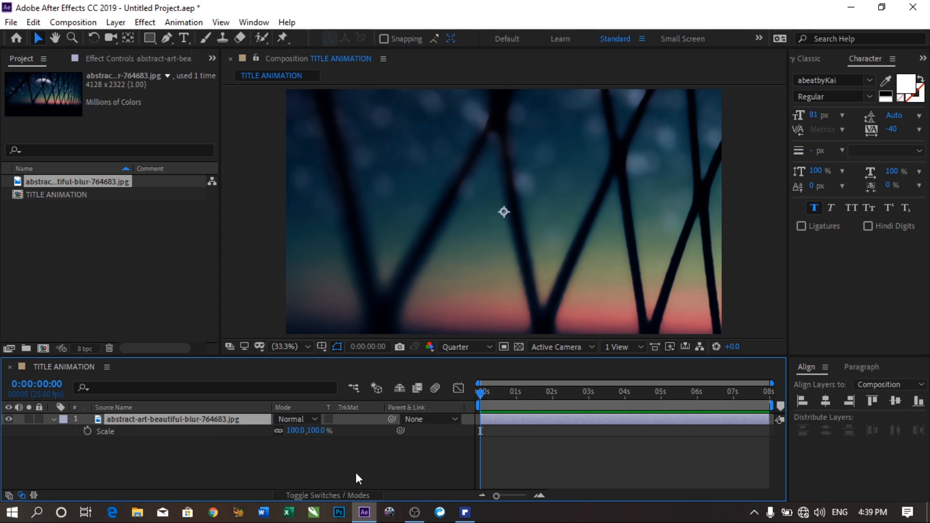
drag(299, 431, 270, 438)
click(408, 460)
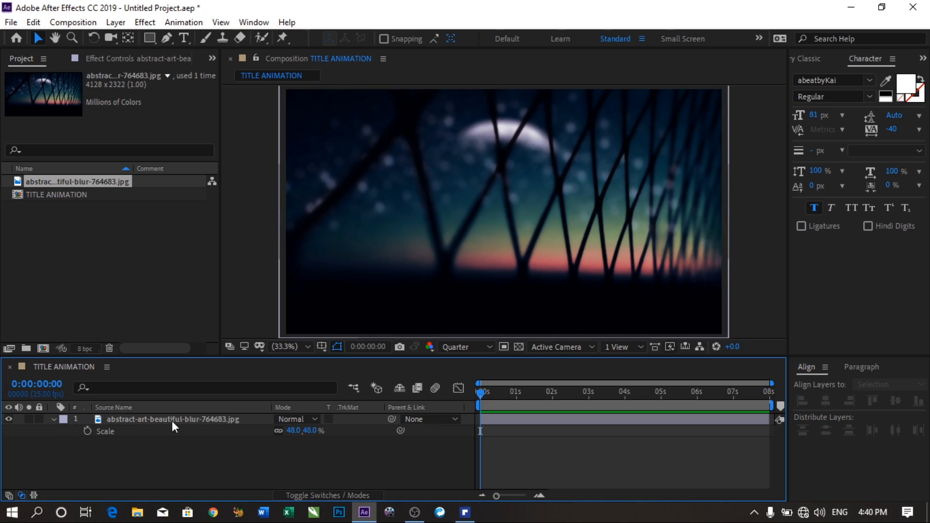
Step: Try moving the background image with its layer locked and with it unlocked, and undo the move
click(135, 418)
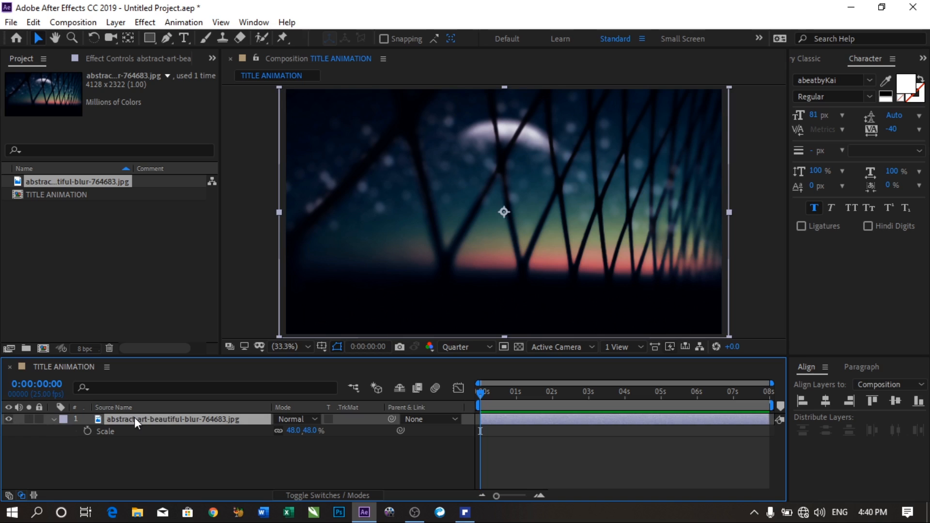
click(38, 419)
drag(438, 236, 482, 241)
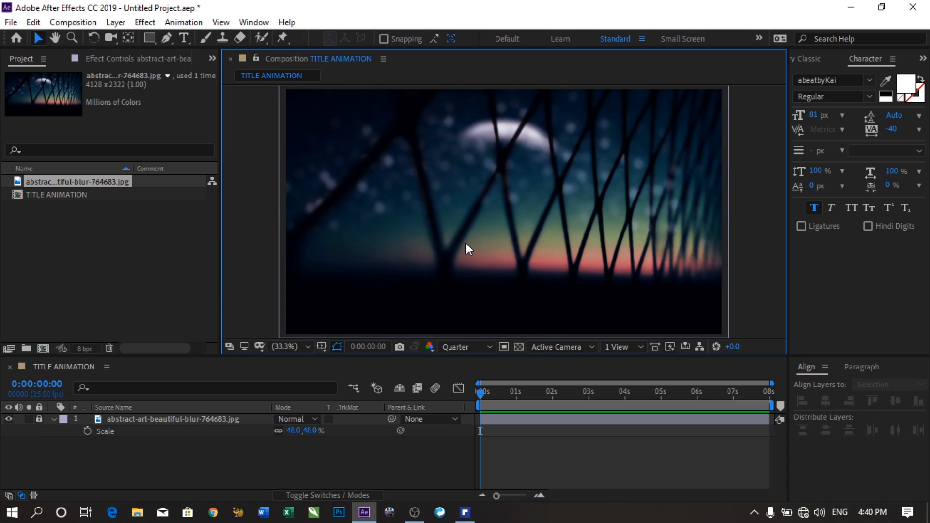
click(40, 420)
click(567, 181)
key(ctrl+z)
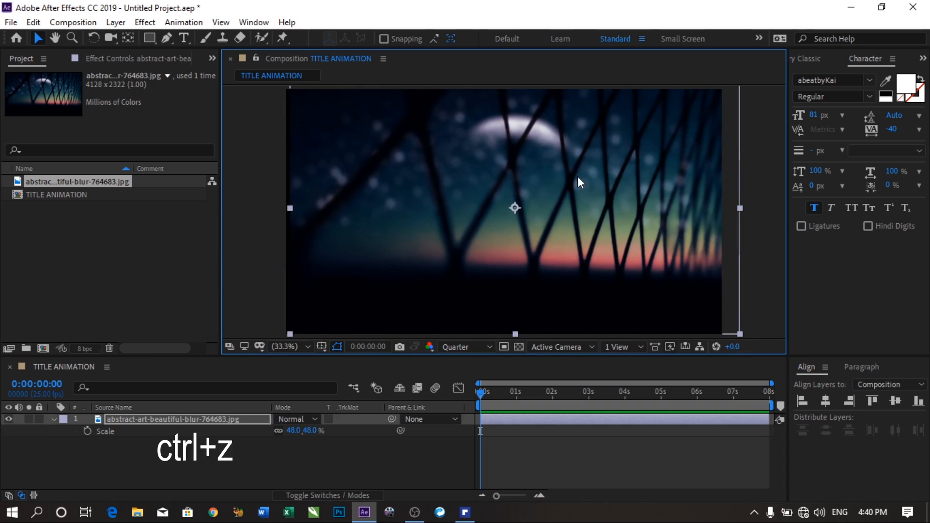
key(ctrl+z)
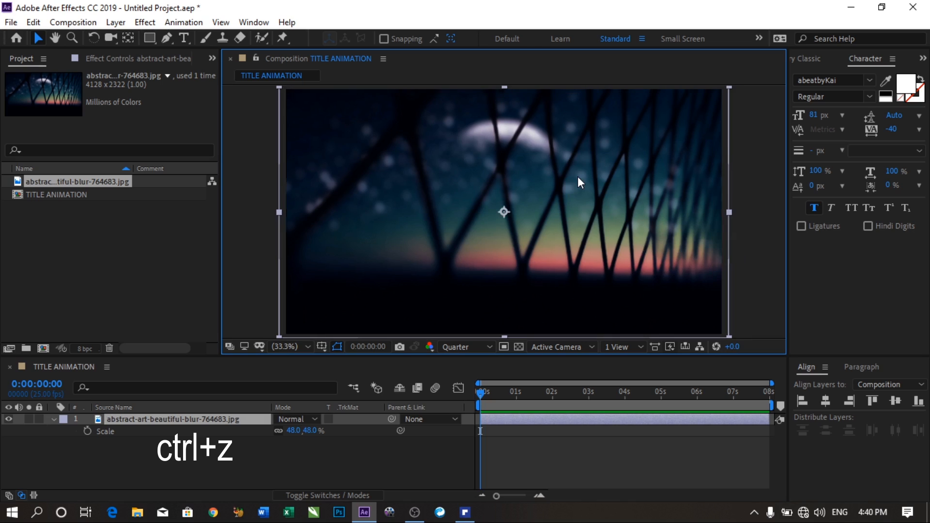
Step: Lock the background image layer and add a text layer reading "title animation" over the image
click(39, 419)
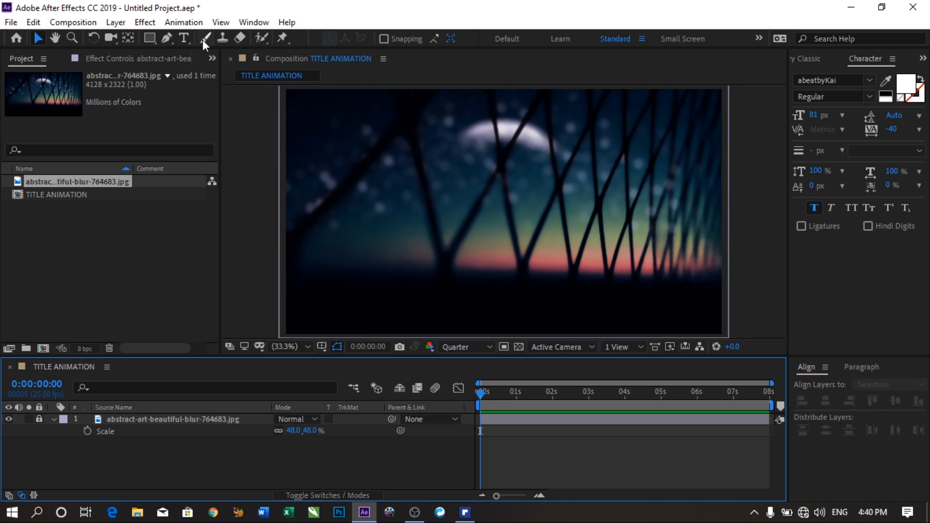
click(185, 39)
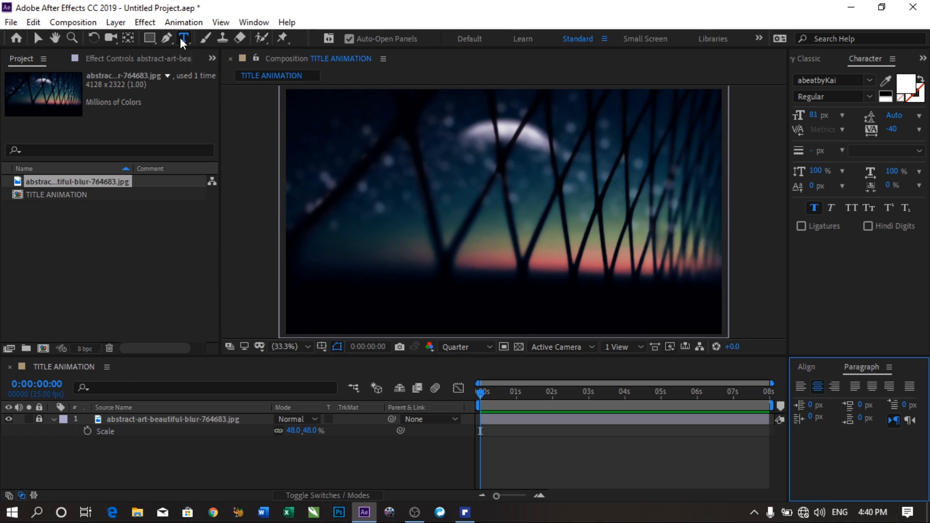
click(411, 175)
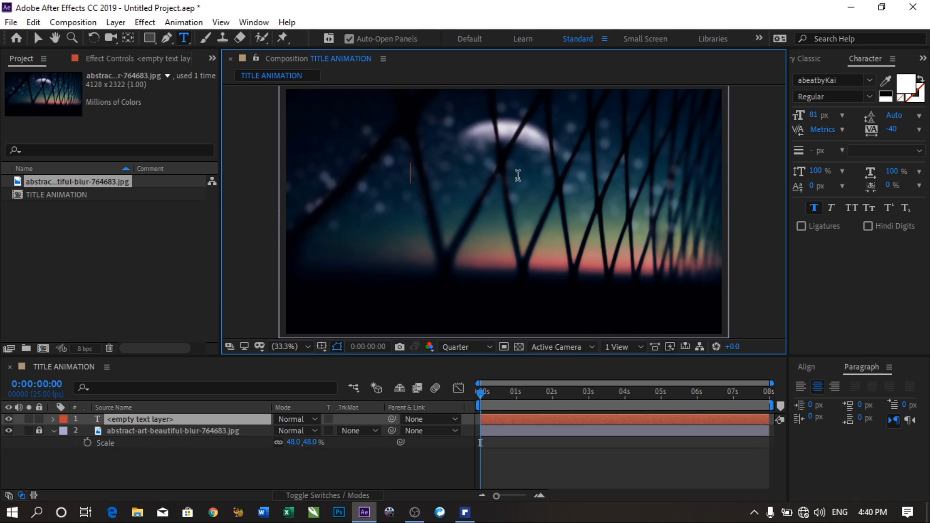
text(title animation)
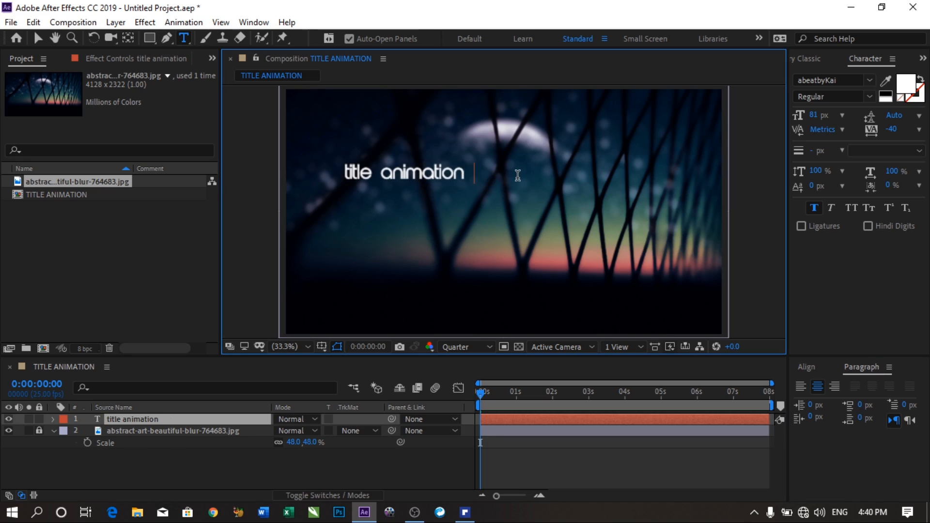
key(BackSpace)
Step: Set the title text to All Caps and center it horizontally and vertically in the composition
drag(477, 173, 330, 173)
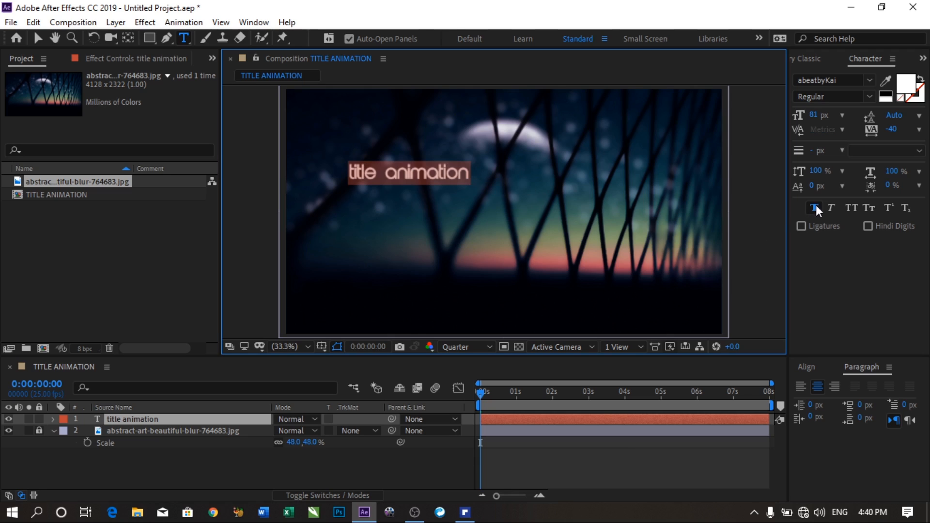
click(853, 211)
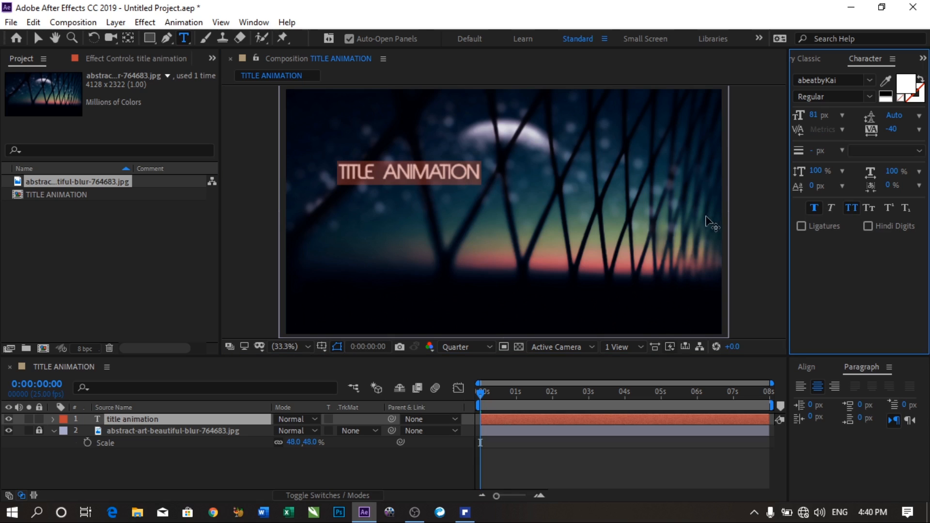
click(807, 367)
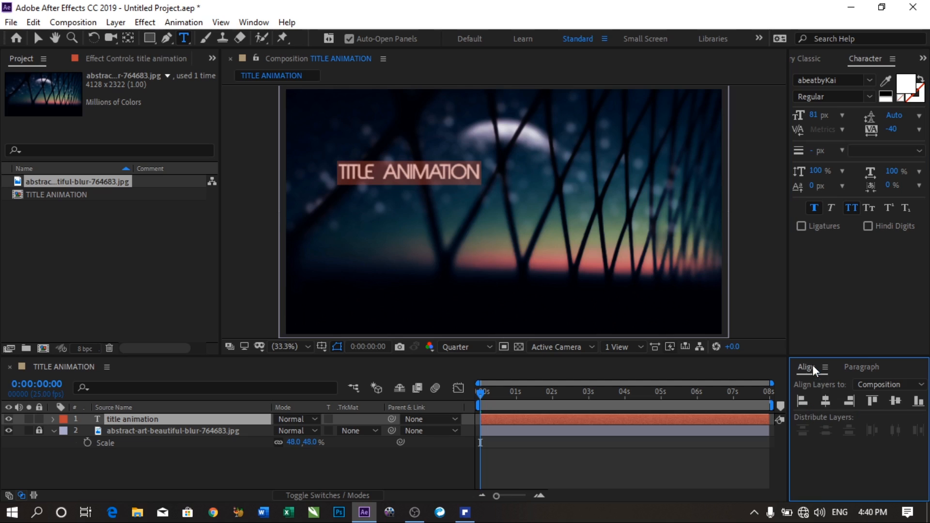
click(825, 403)
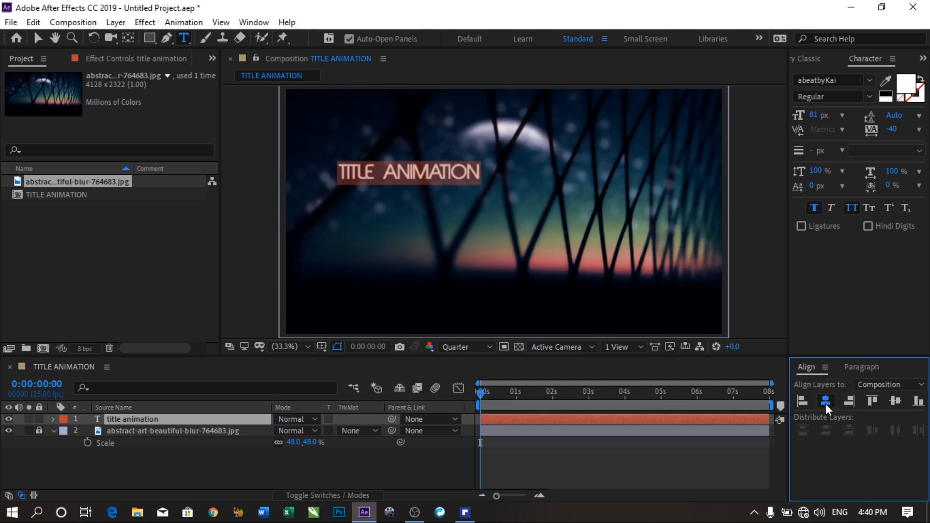
click(896, 401)
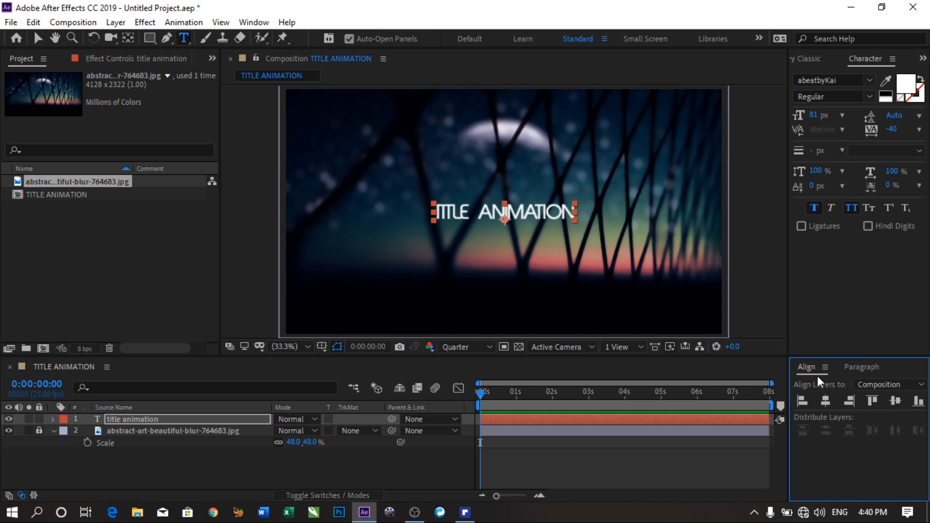
Step: Center the title text layer's anchor point within the text and deselect the layer
click(251, 23)
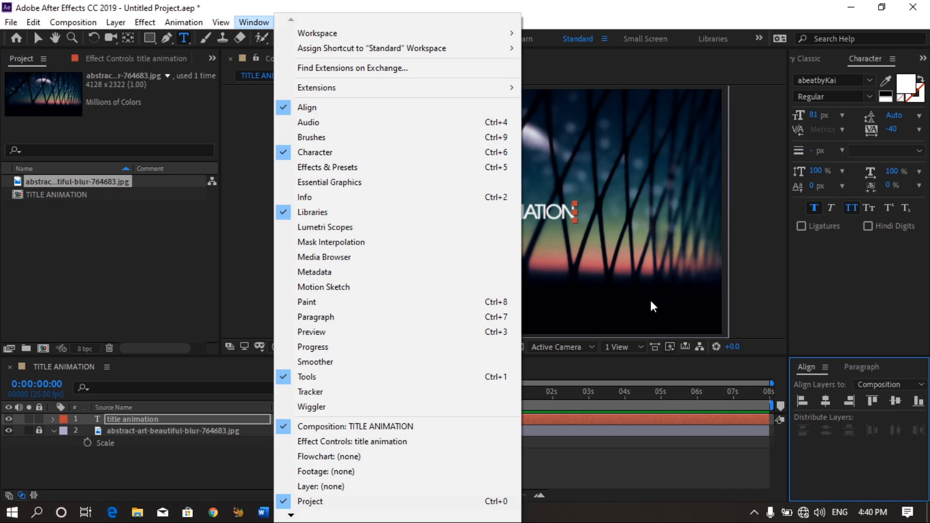
click(37, 38)
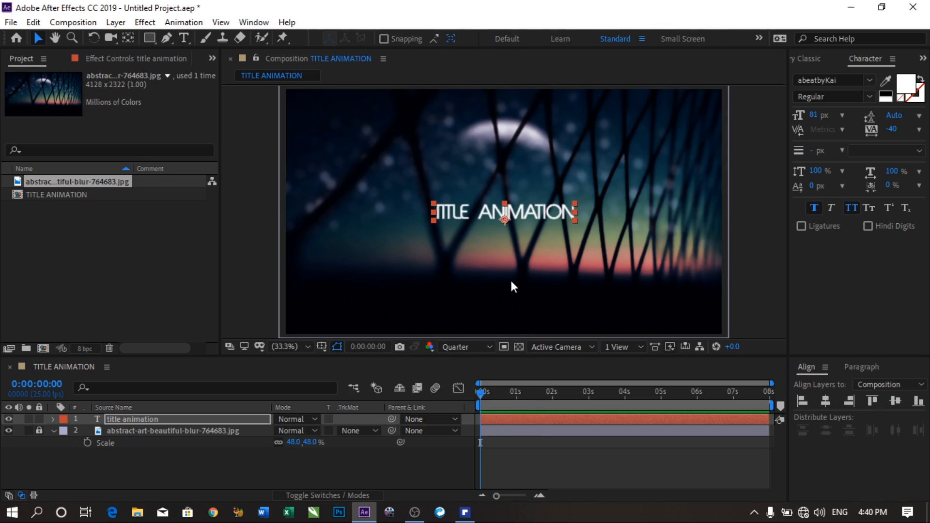
key(ctrl+alt+Home)
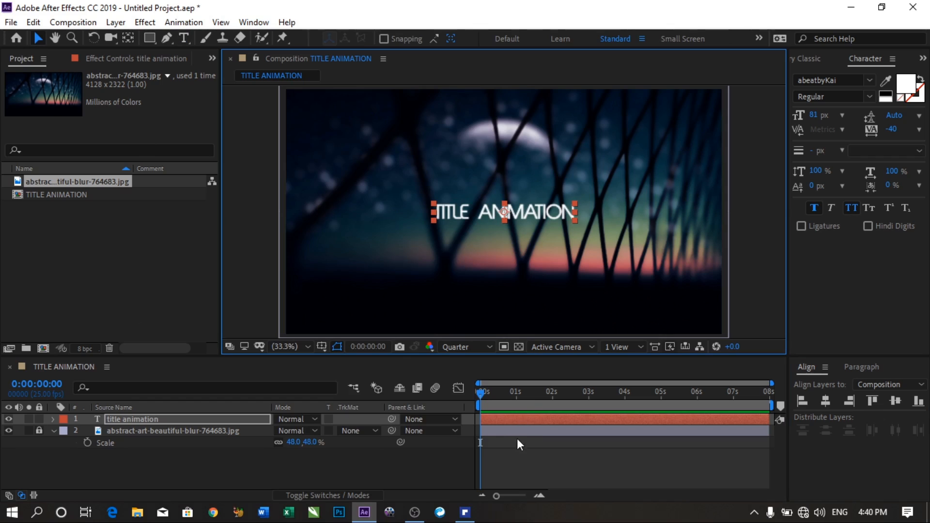
click(538, 454)
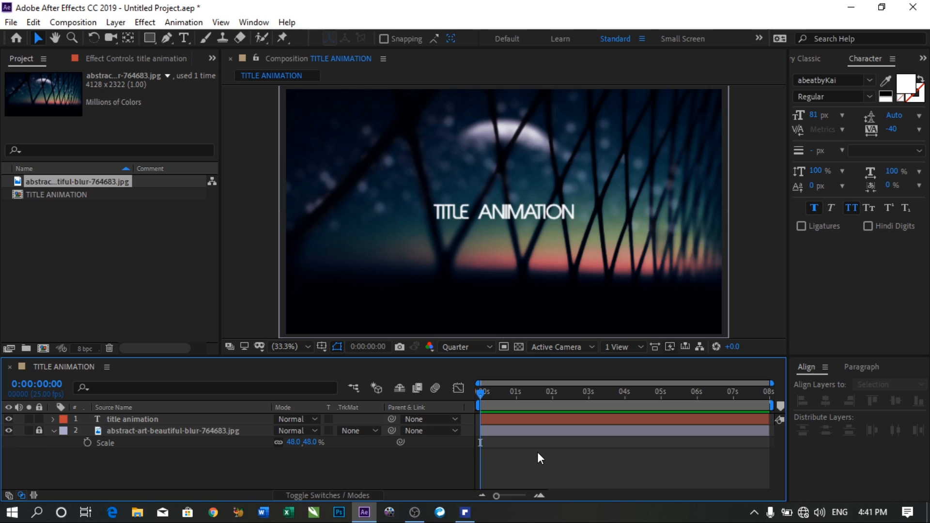
click(196, 432)
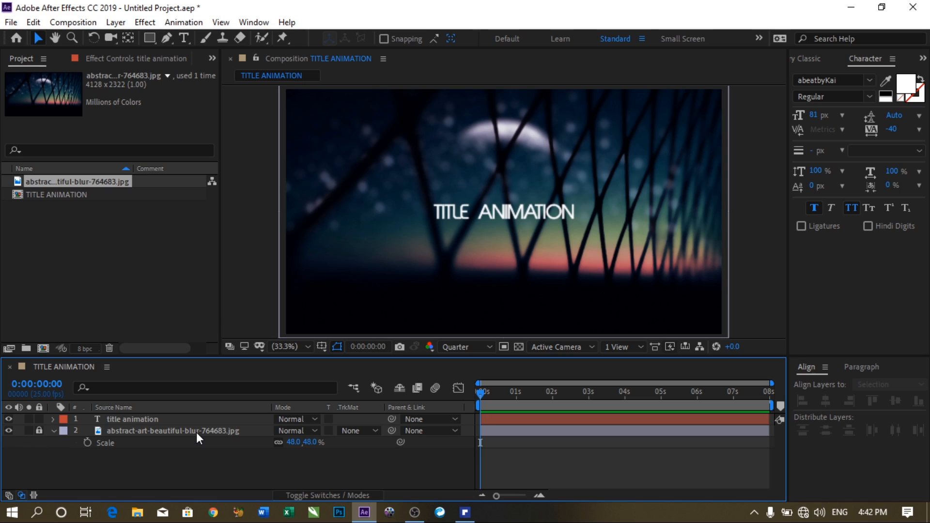
Step: Set the title text layer's font size to 70 px and deselect the layer
click(169, 417)
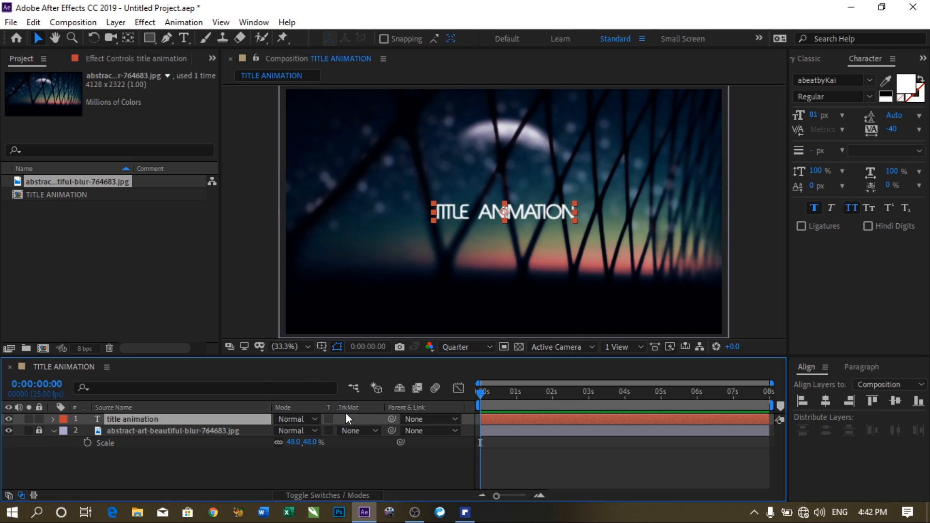
click(813, 115)
text(70)
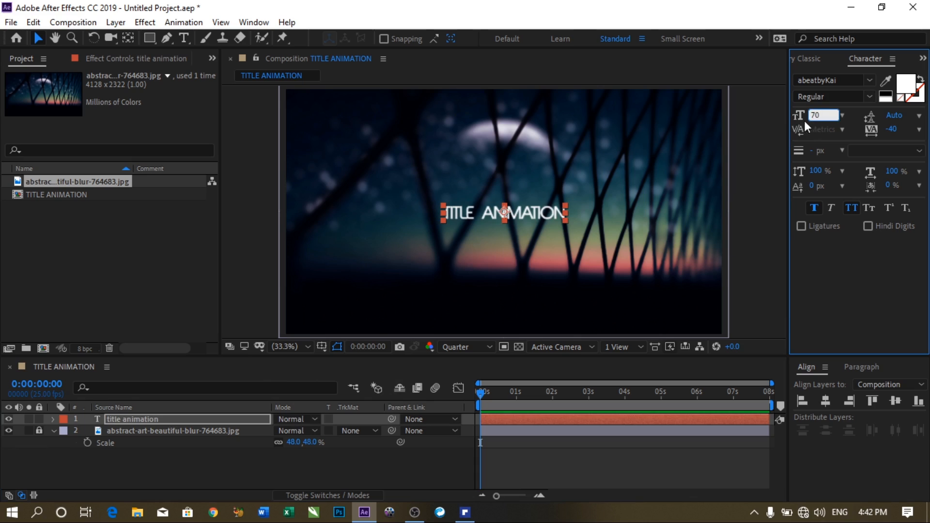
click(639, 458)
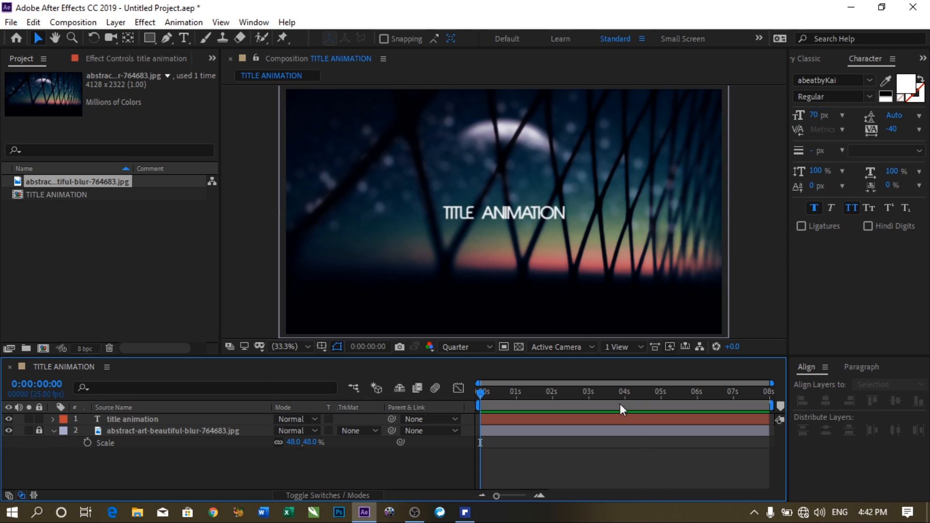
Step: Select the whole title text and set its font size to 100 px
double_click(545, 213)
drag(813, 116, 823, 116)
drag(901, 112, 823, 118)
click(823, 118)
text(100)
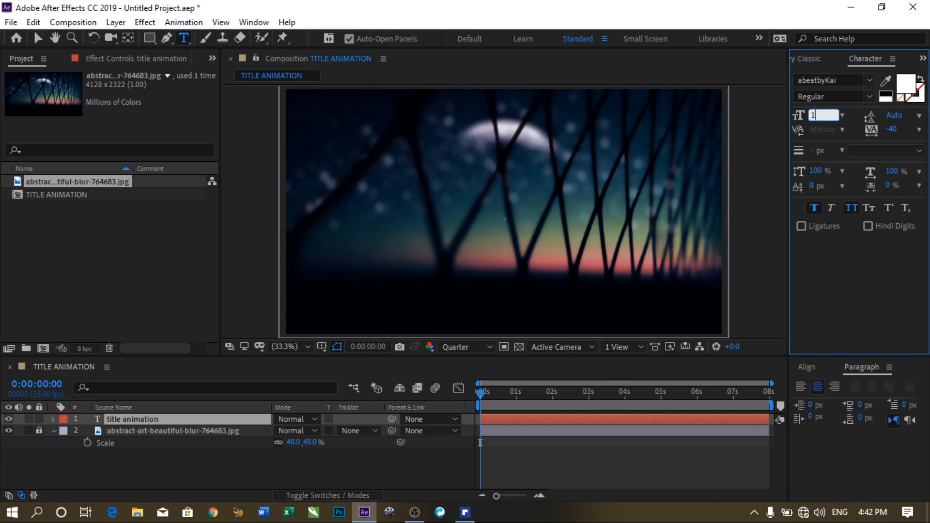
key(Return)
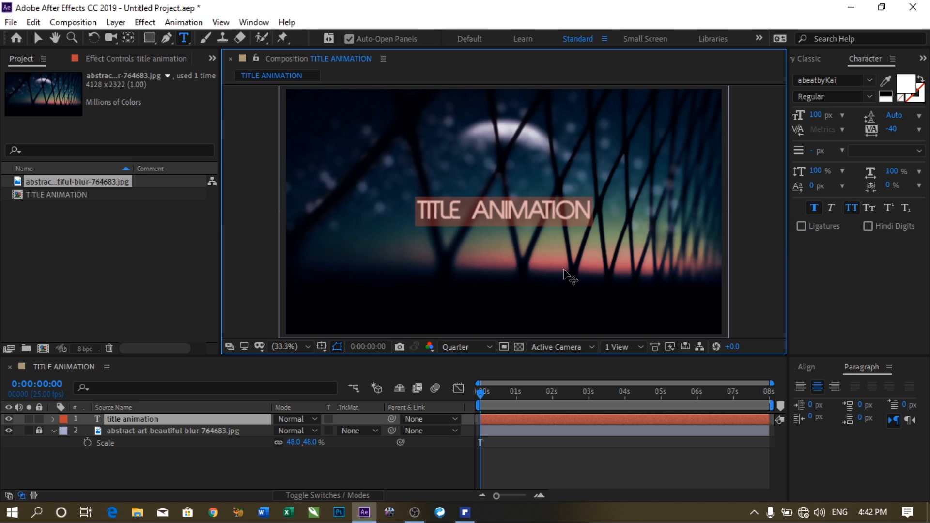
Step: Center the enlarged title horizontally in the composition, deselect its layer and return to the Selection tool
click(812, 368)
click(825, 401)
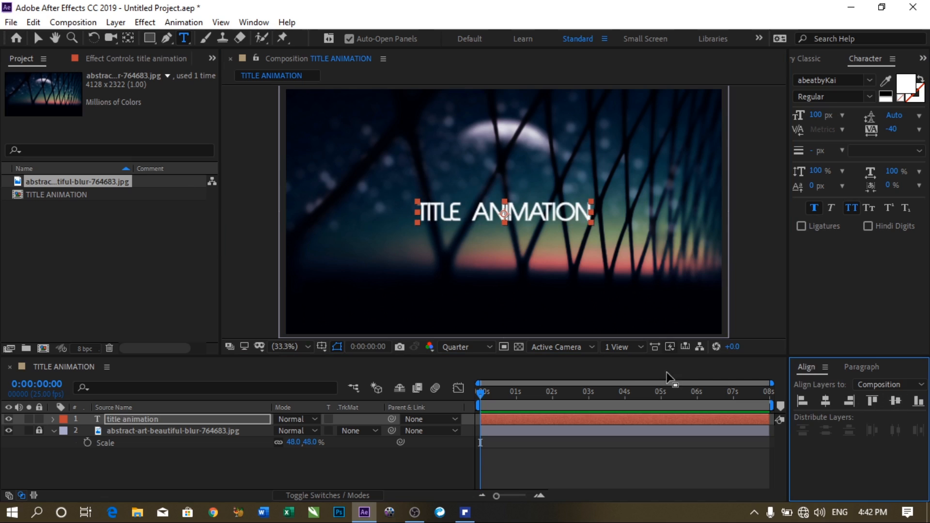
click(593, 443)
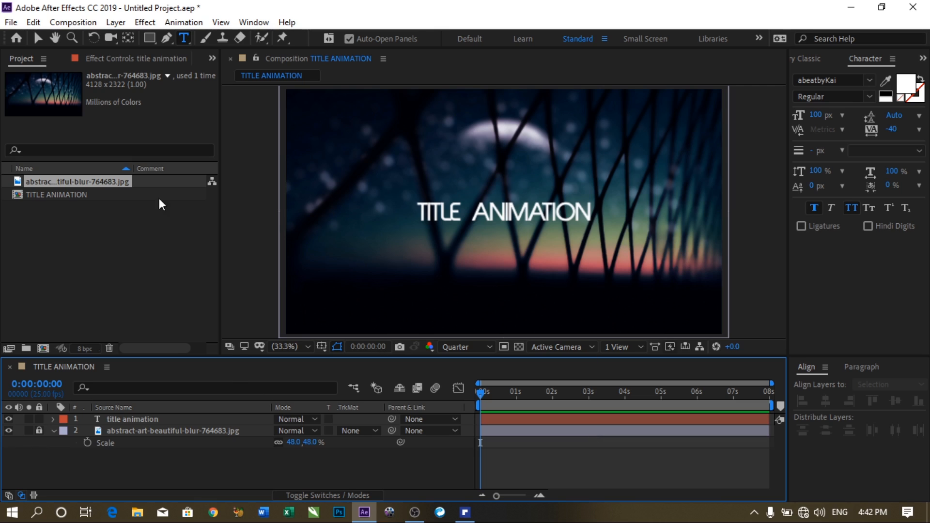
click(37, 38)
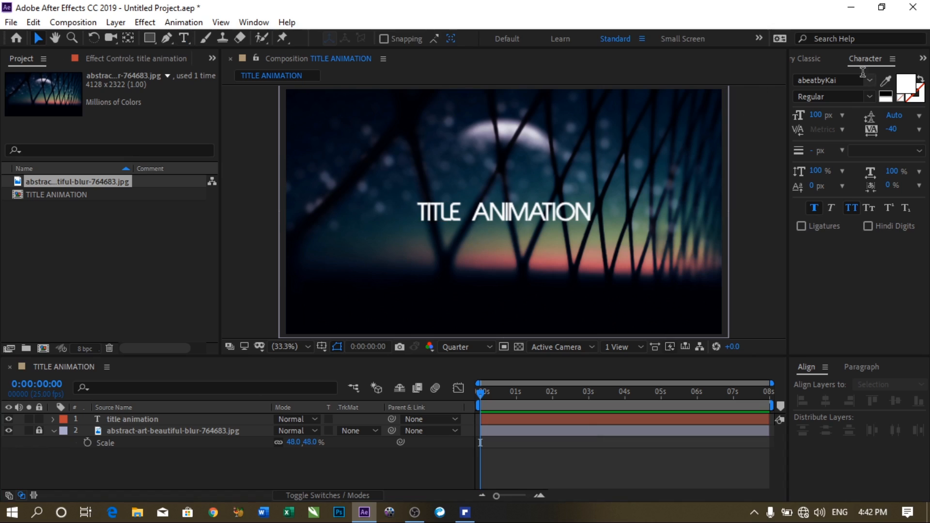
Step: Find the Evaporate text animation preset and apply it to the title animation layer at 0 seconds
click(922, 59)
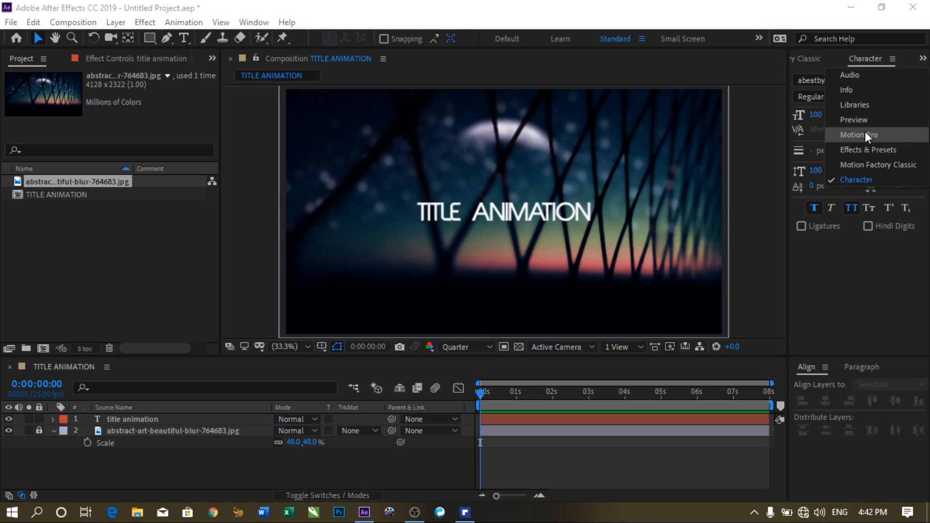
click(864, 150)
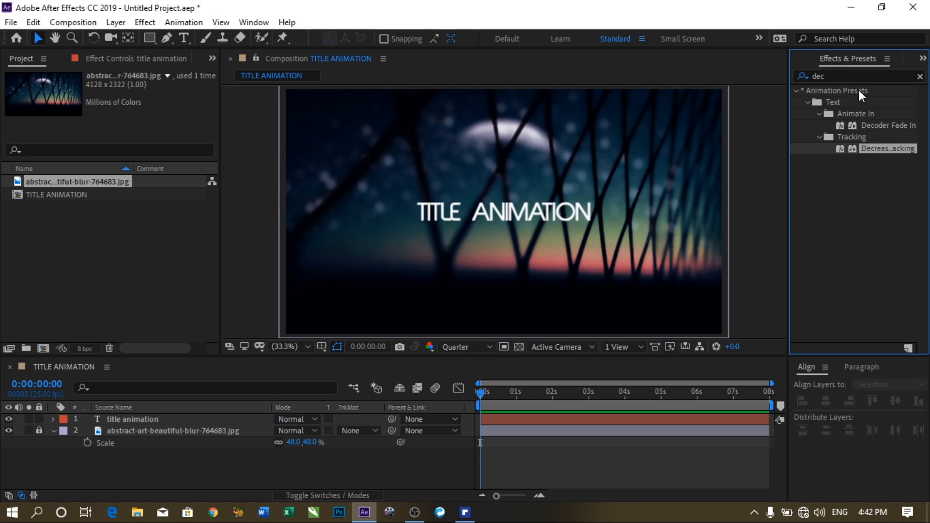
click(794, 79)
text(ev)
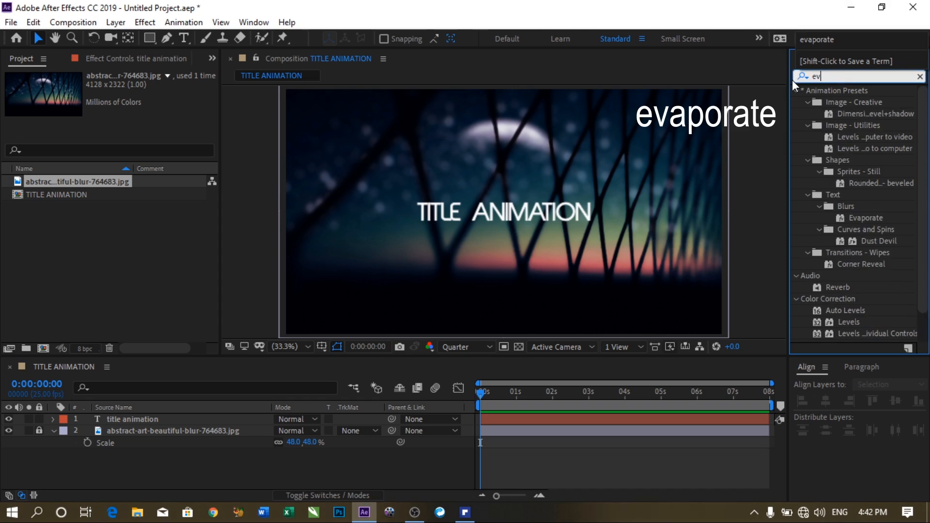
text(aporate)
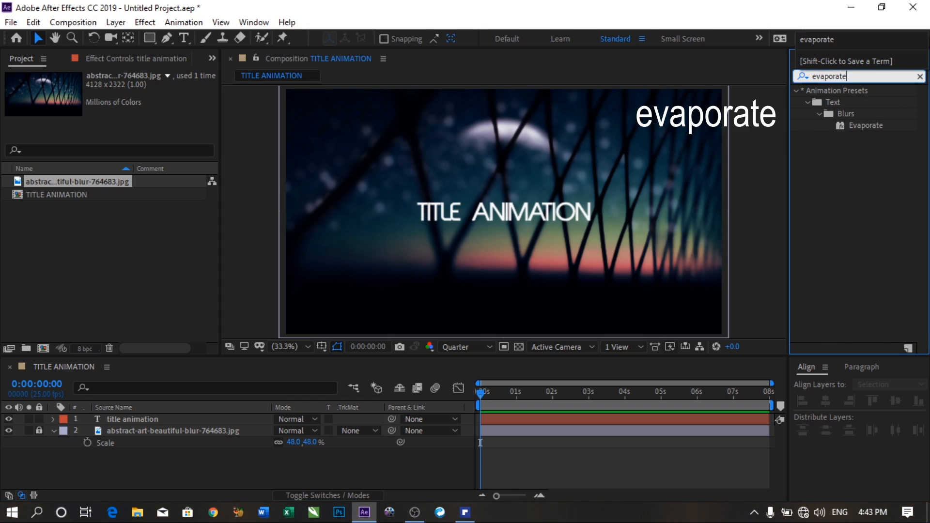
drag(869, 126, 135, 420)
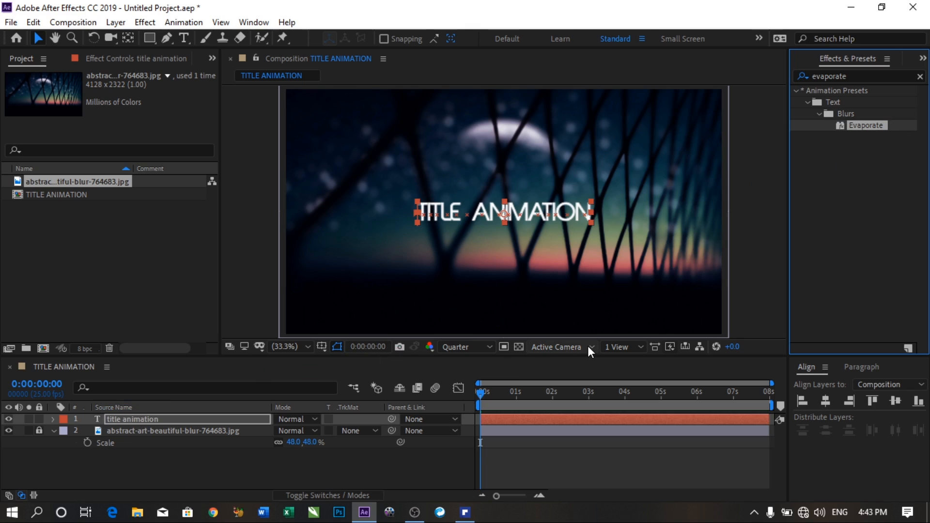
Step: Preview the Evaporate animation on the title from the start of the composition
key(space)
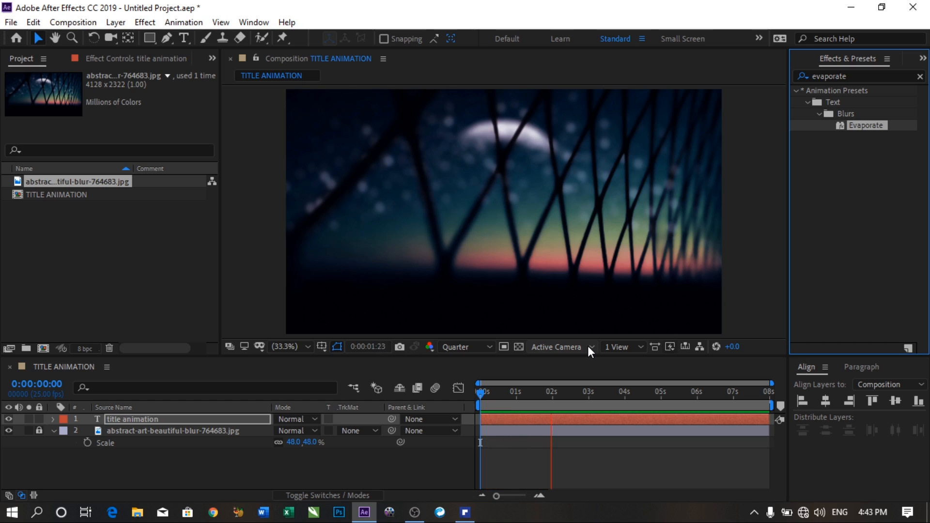
key(space)
key(space)
key(space)
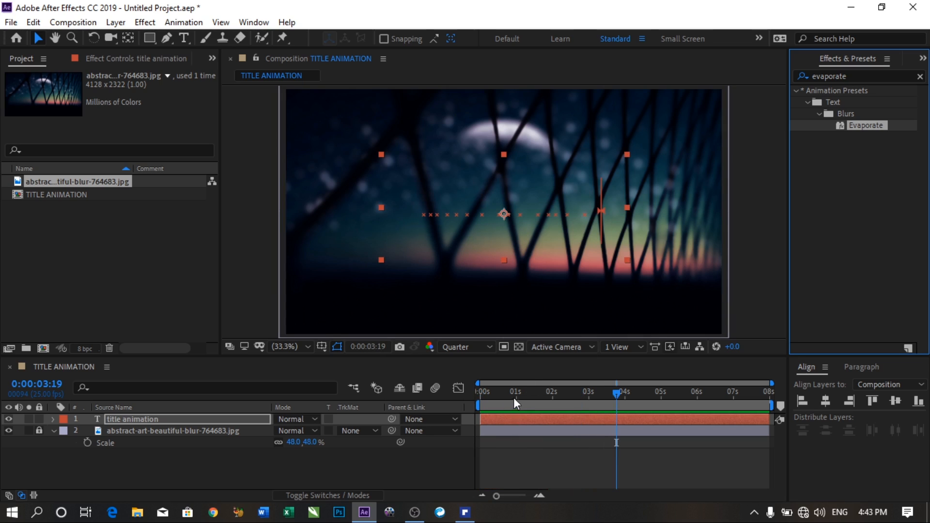
drag(513, 398, 428, 401)
key(space)
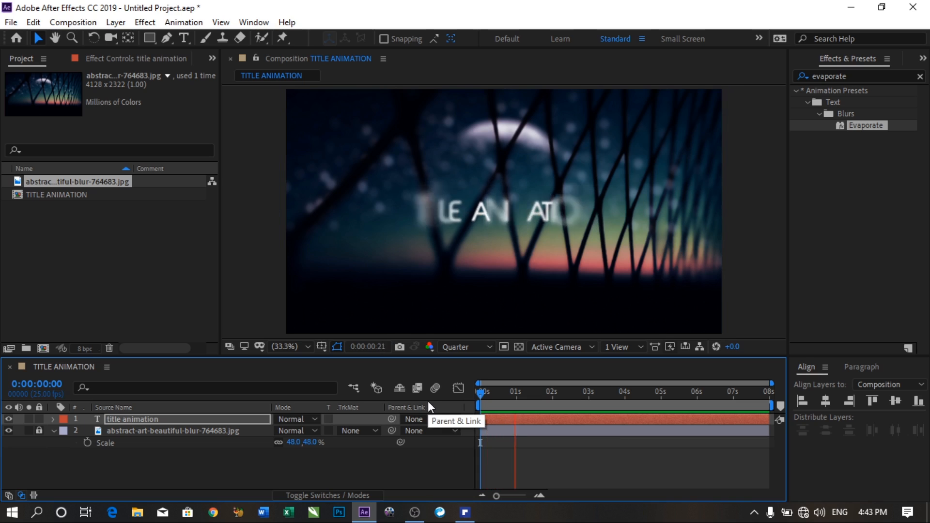
key(space)
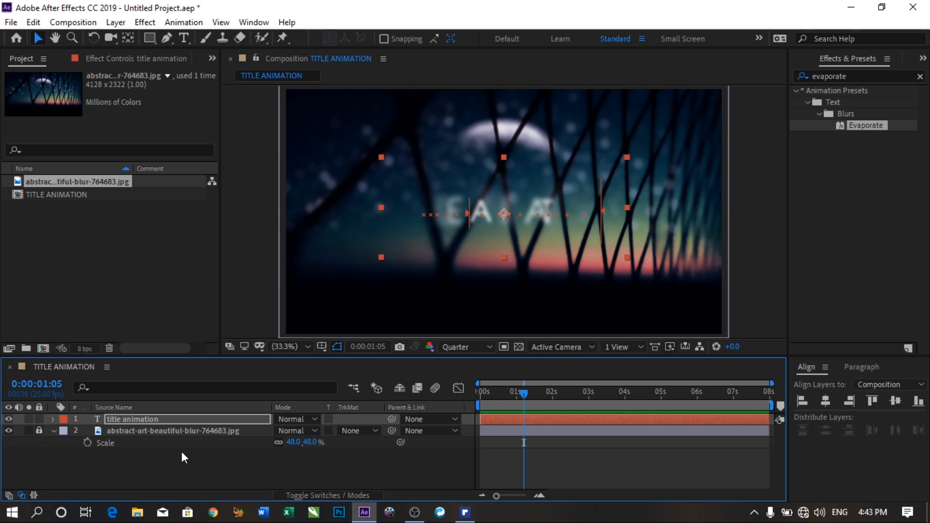
Step: Reverse the title's Range Selector Offset keyframes, moving the first to about 7 seconds and the second to 0 seconds, and preview the result
key(u)
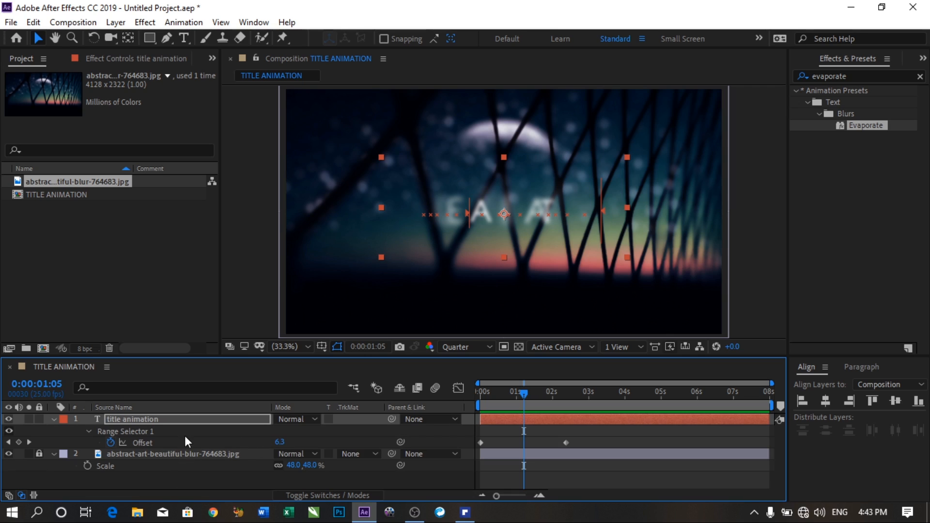
drag(534, 401, 451, 411)
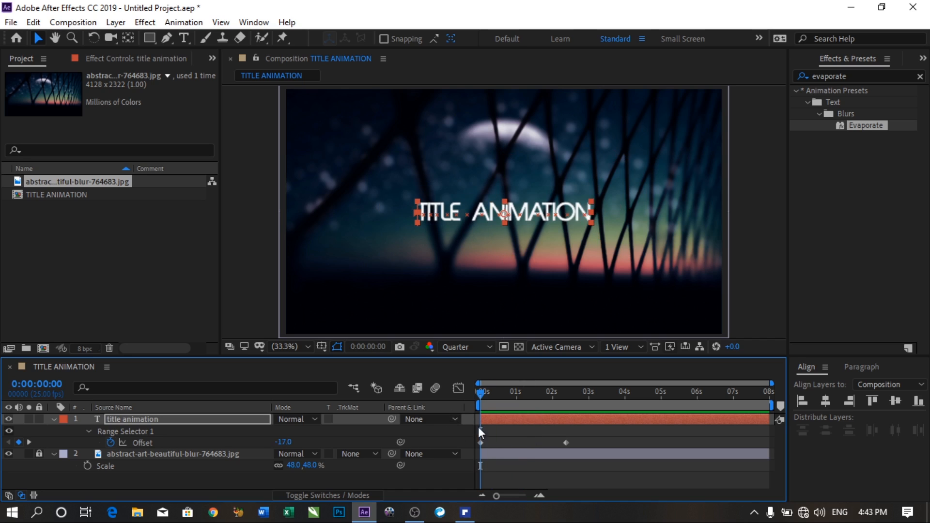
drag(480, 442, 739, 438)
drag(566, 441, 481, 445)
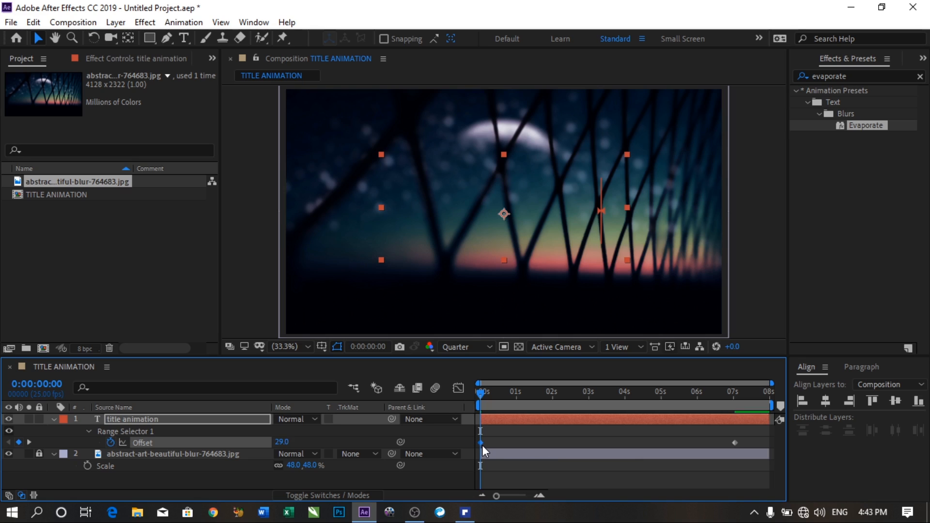
key(space)
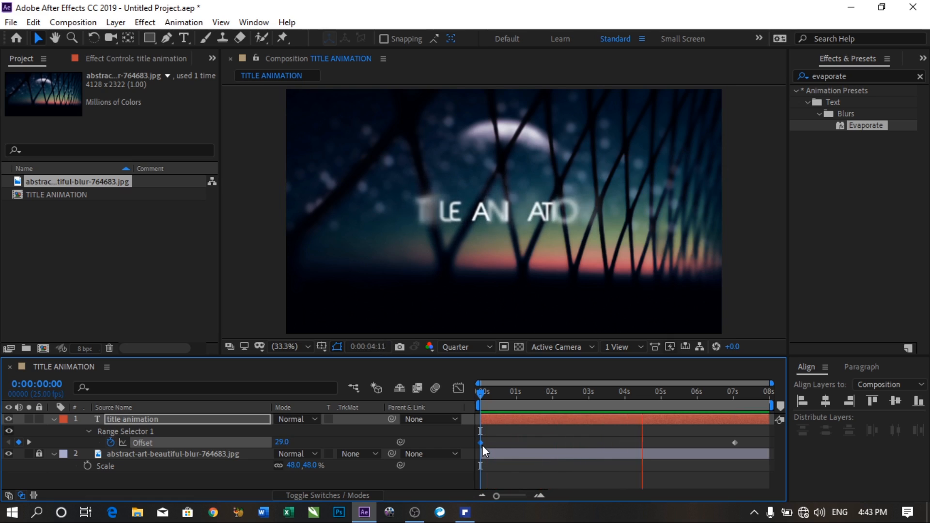
key(space)
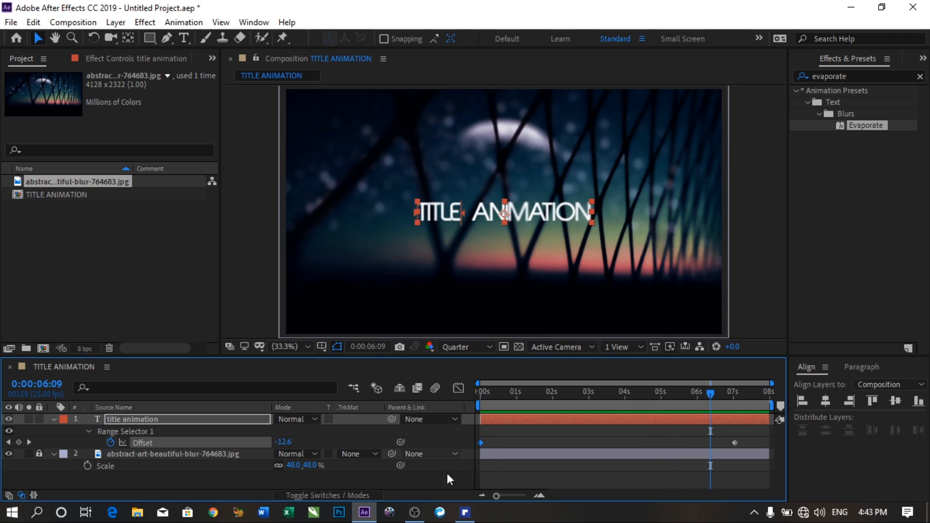
Step: Move the title's ending Offset keyframe to about 5 seconds and preview the animation from the start
drag(733, 442, 663, 428)
key(Home)
key(space)
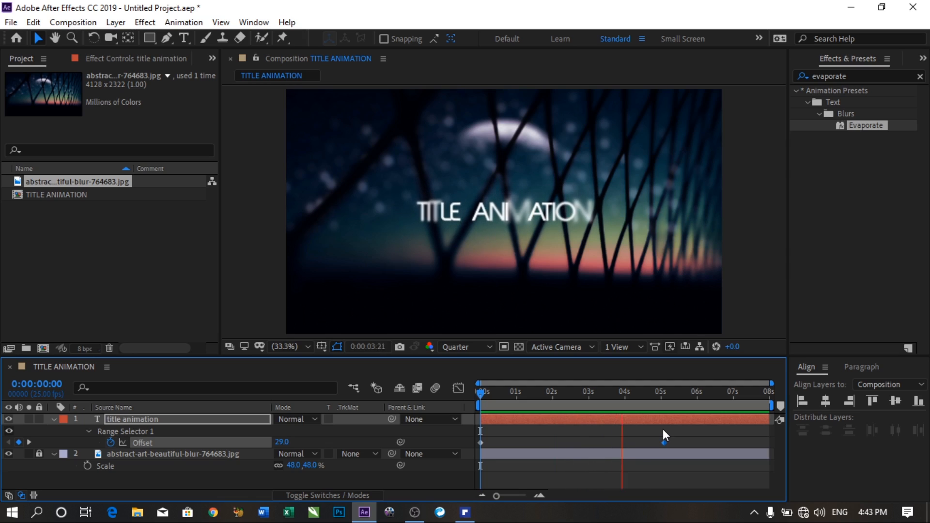
key(space)
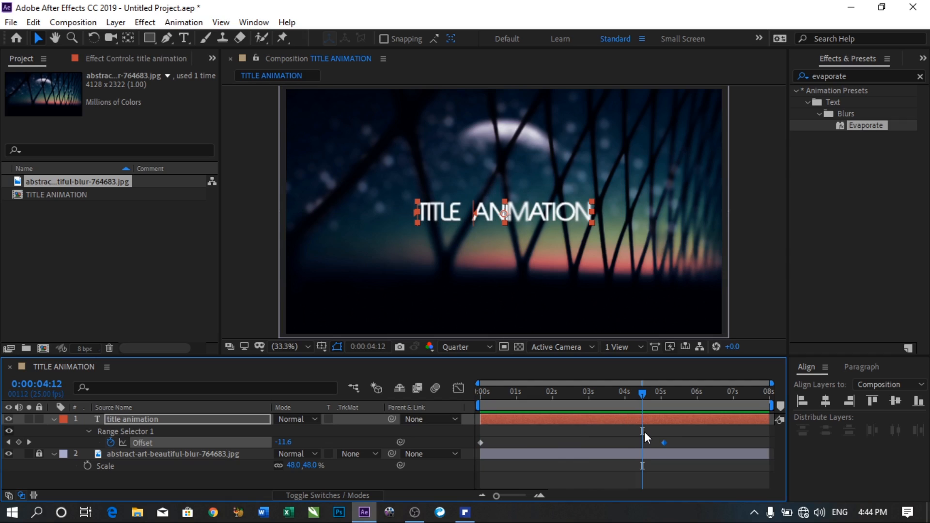
Step: Replay the retimed title animation, stop just after 1 second, and hide the title layer's keyframes
key(Home)
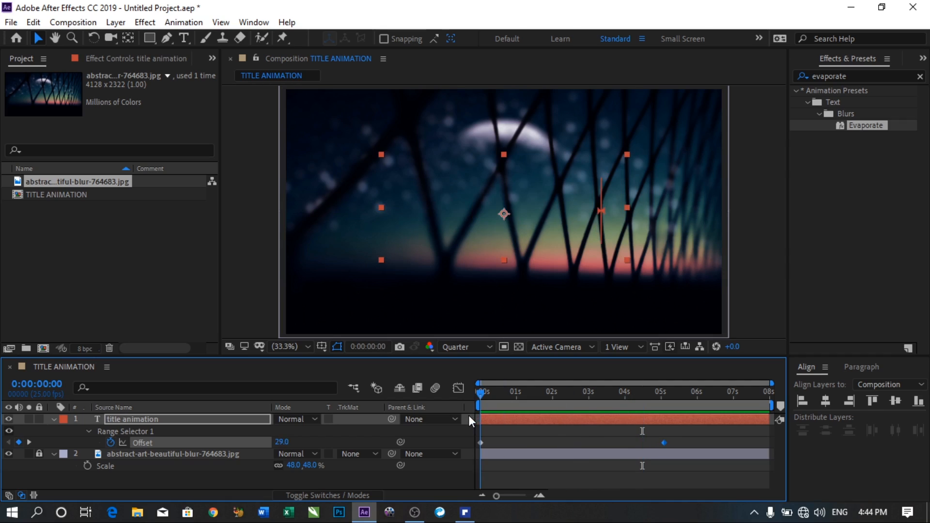
key(space)
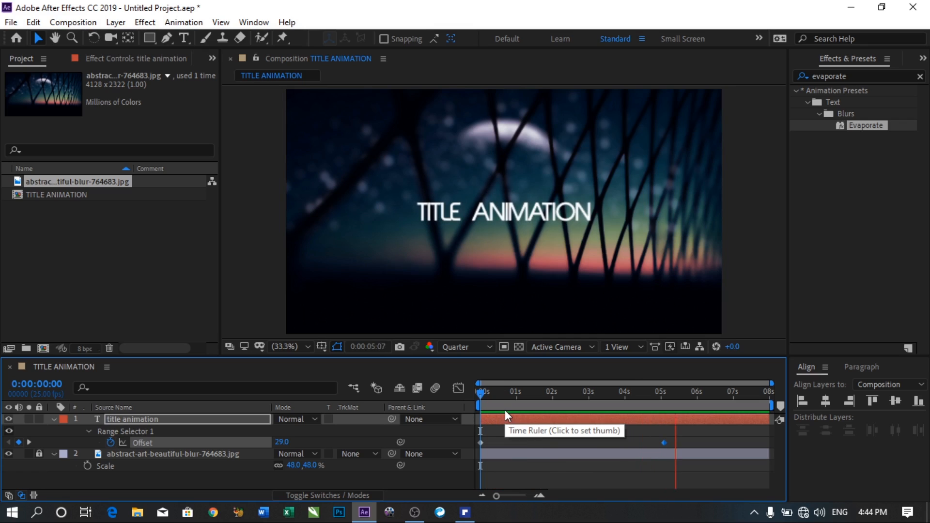
drag(660, 396, 496, 420)
key(space)
key(space)
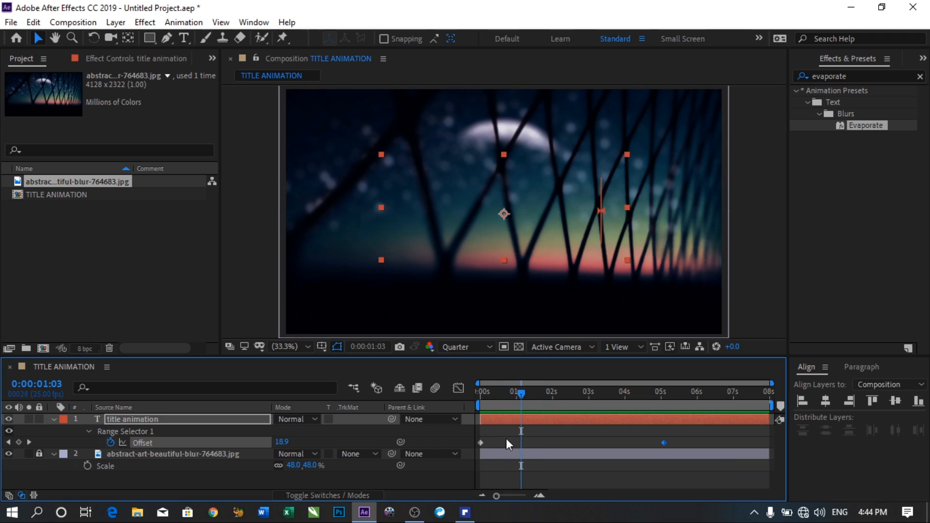
key(u)
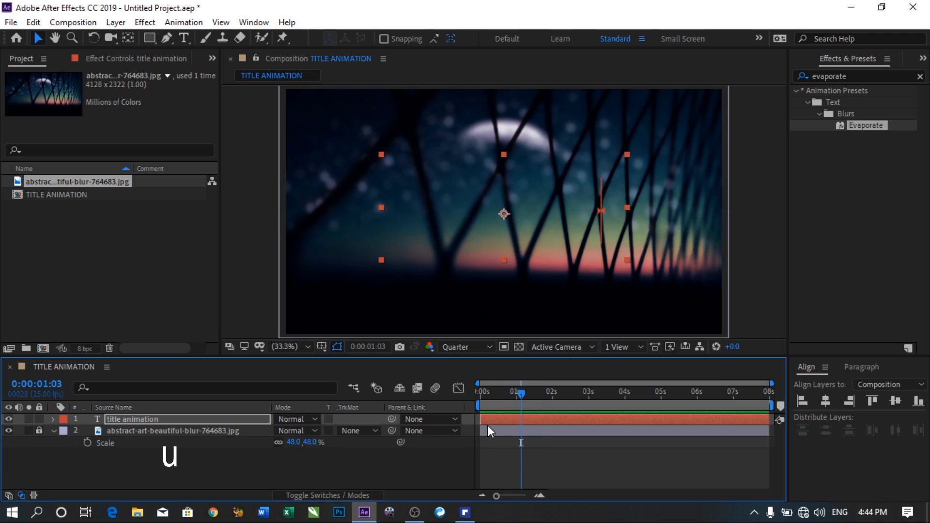
click(550, 449)
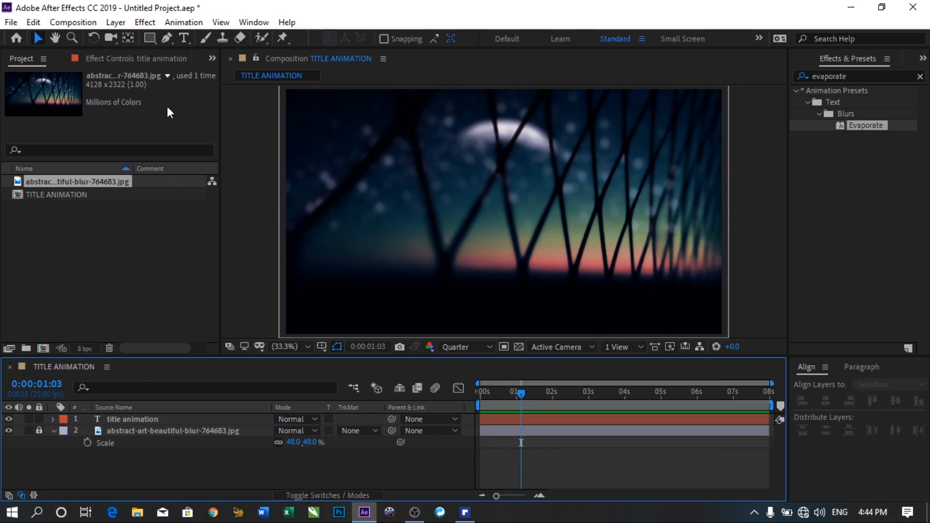
Step: Add a new text layer containing "by" followed by the author's name as a credit line
right_click(137, 464)
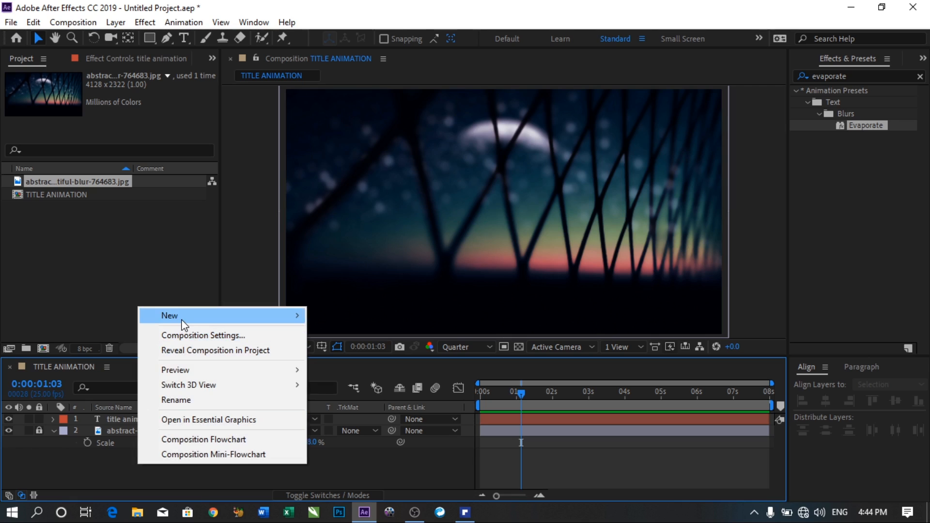
mouse_move(183, 324)
click(323, 332)
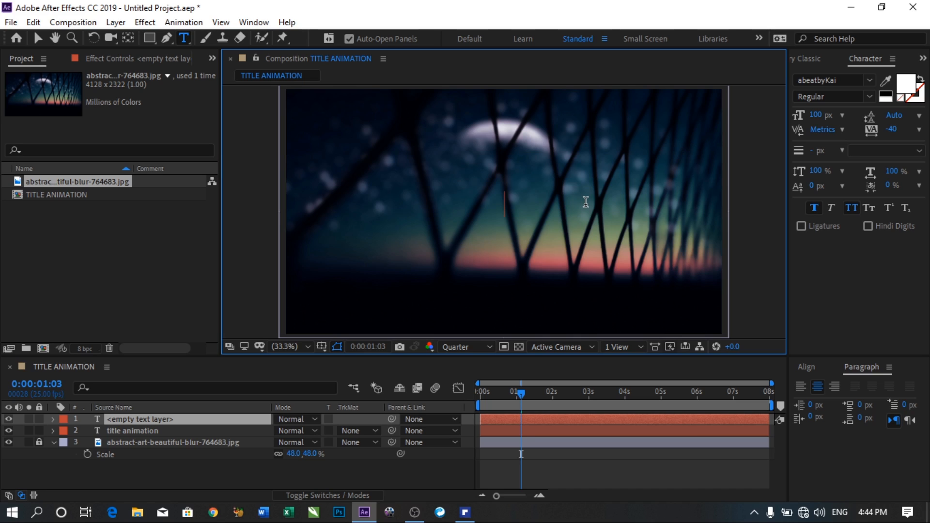
text(by samie)
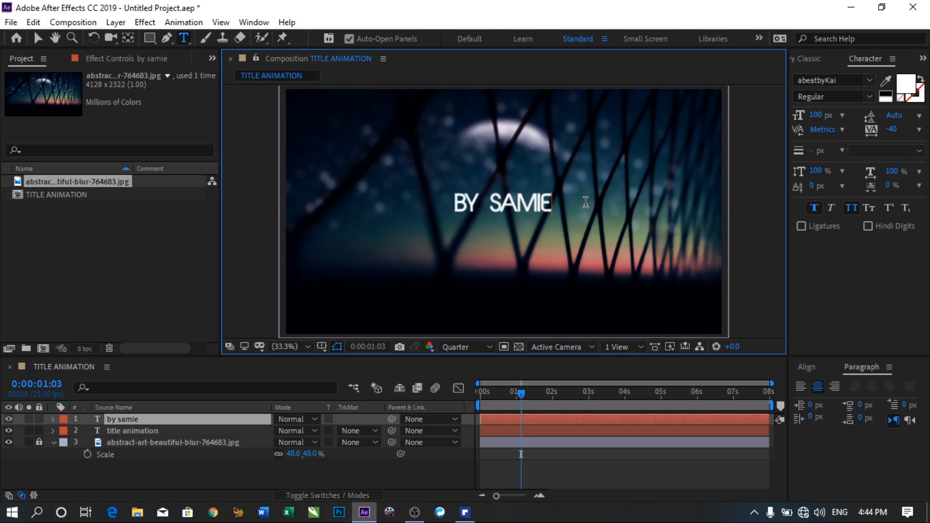
click(46, 40)
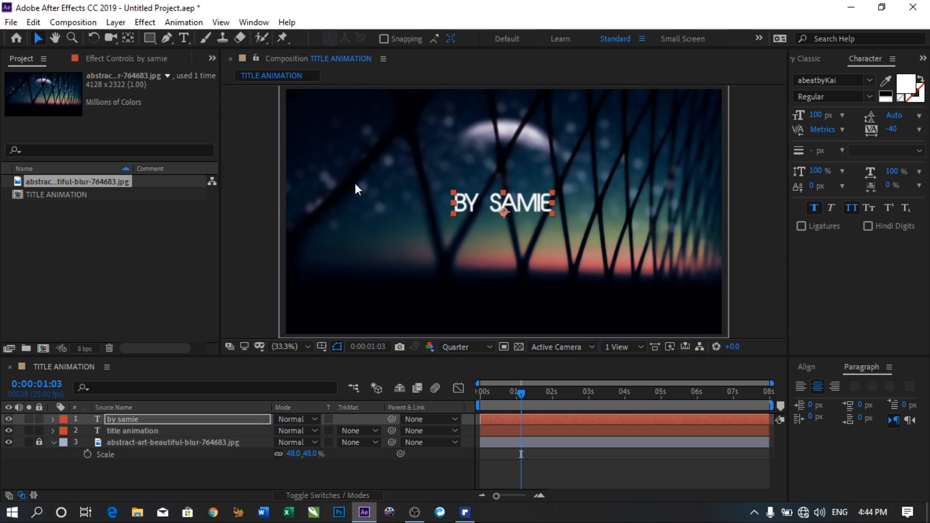
Step: Center the credit text layer's anchor point within its text and set its font size to 60 px
click(475, 249)
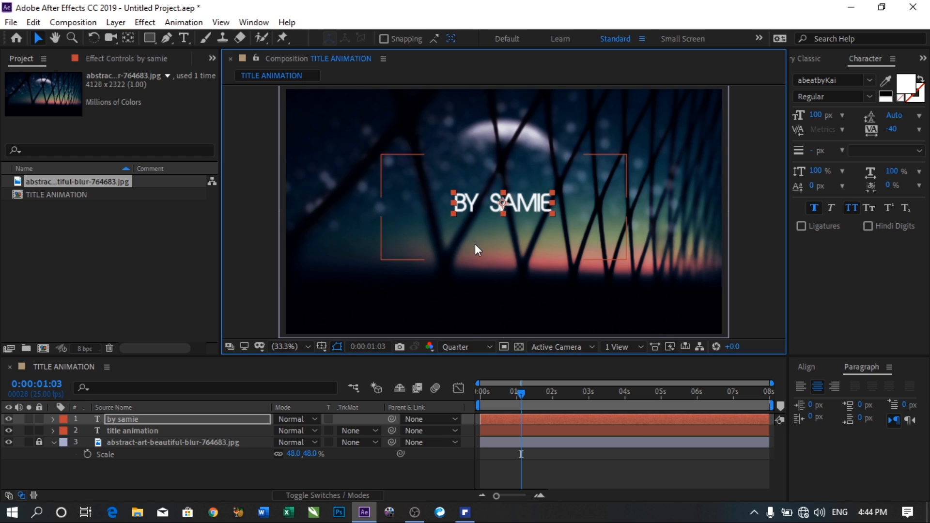
click(816, 115)
text(60)
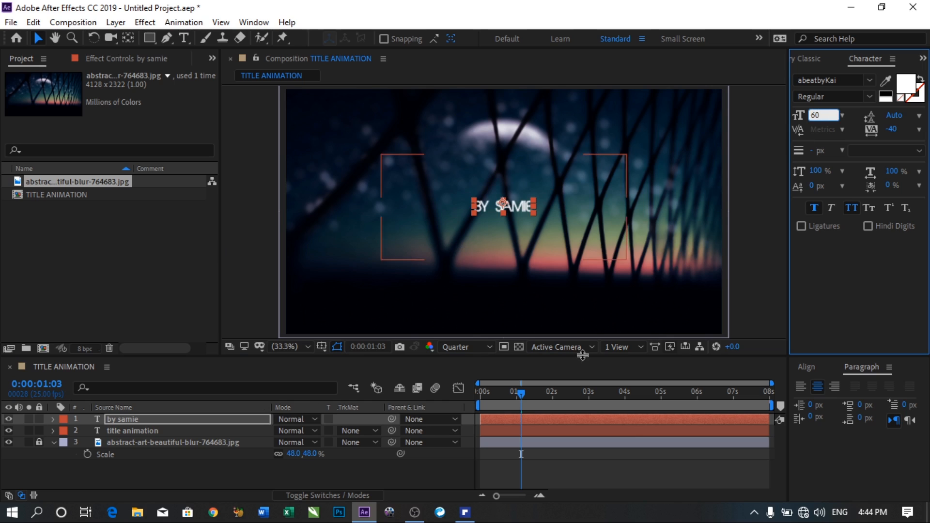
Step: With the playhead at 0:00:04:12, move the credit line just above the title and deselect it
drag(588, 400, 643, 395)
drag(508, 211, 504, 192)
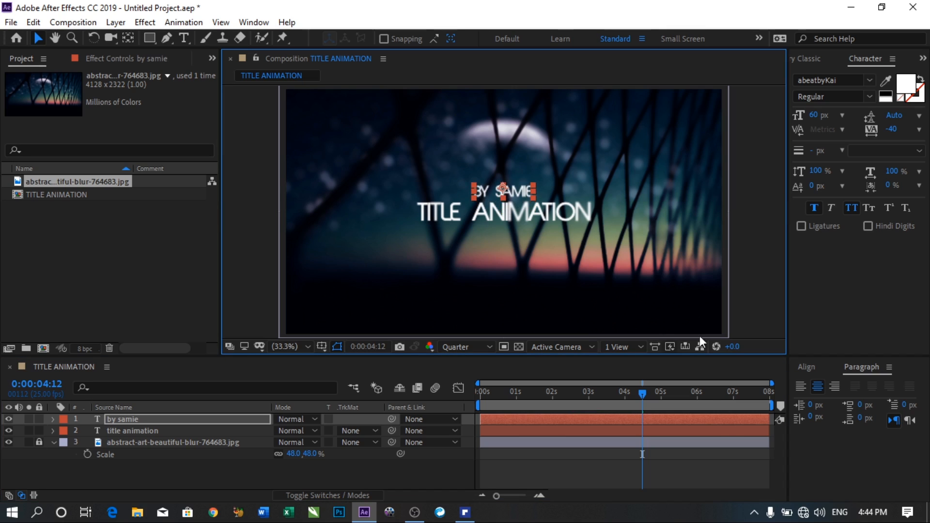
click(713, 453)
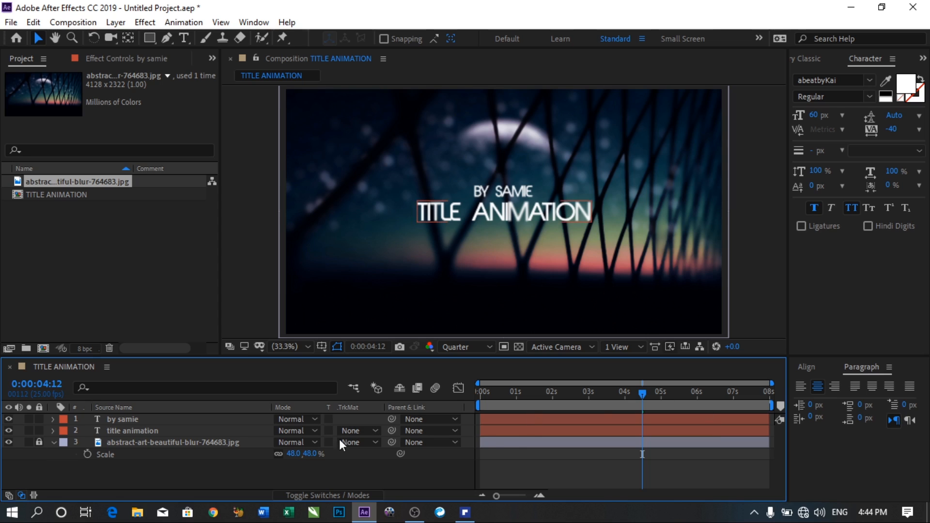
Step: Select the credit text layer and search the effects and presets for "dec"
click(524, 419)
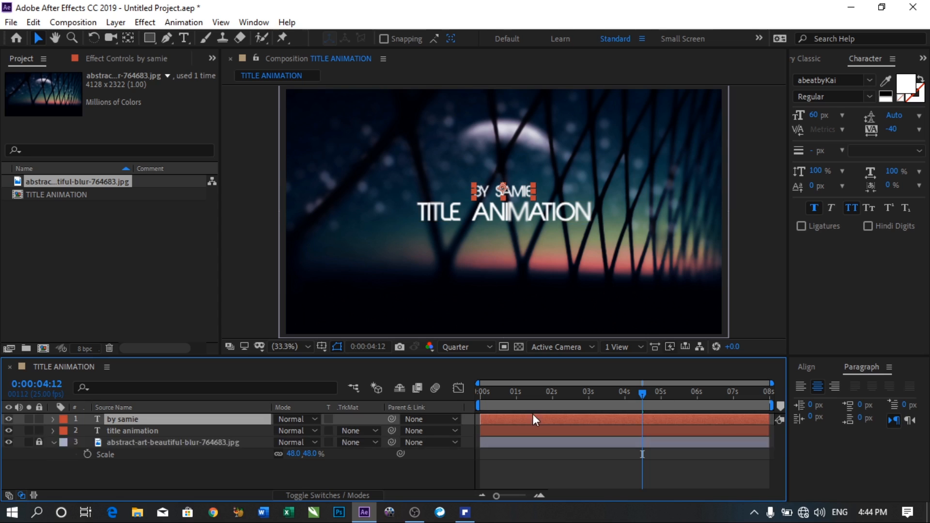
key(ctrl+shift+a)
click(532, 423)
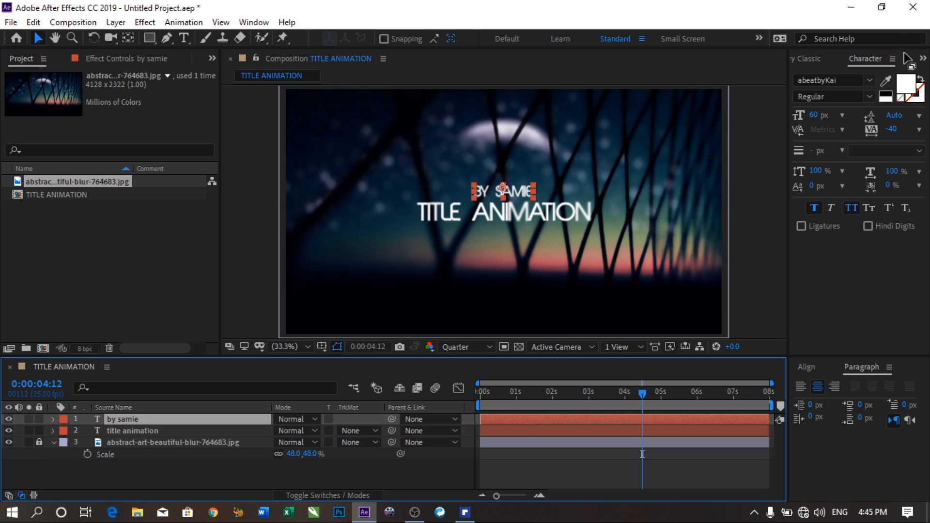
click(921, 58)
click(872, 144)
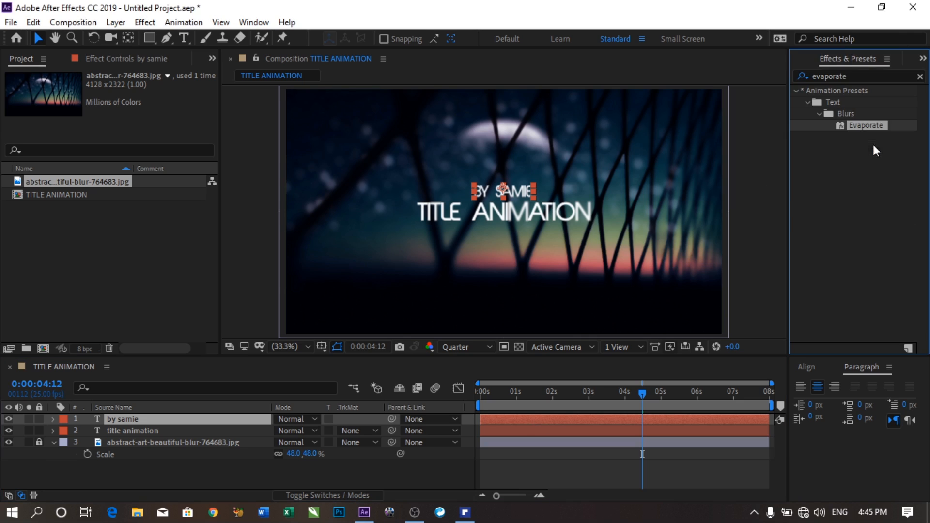
double_click(806, 81)
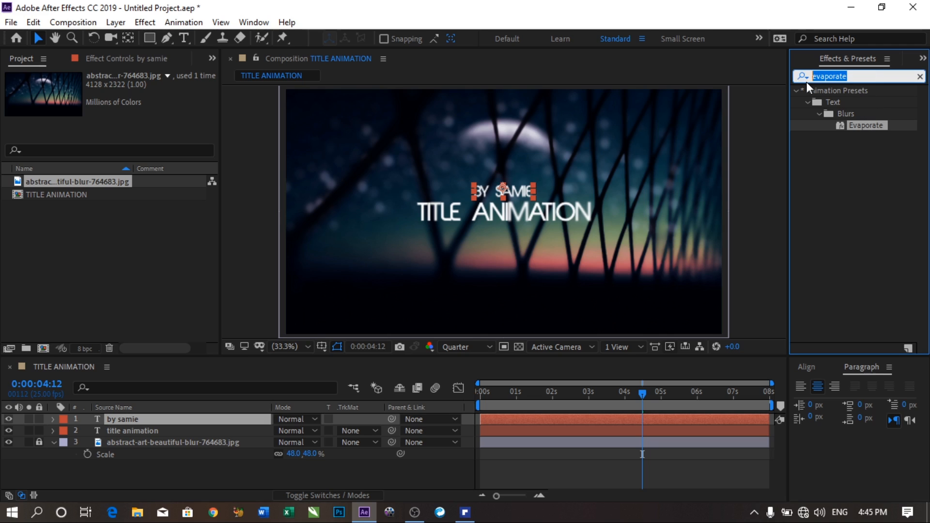
text(decr)
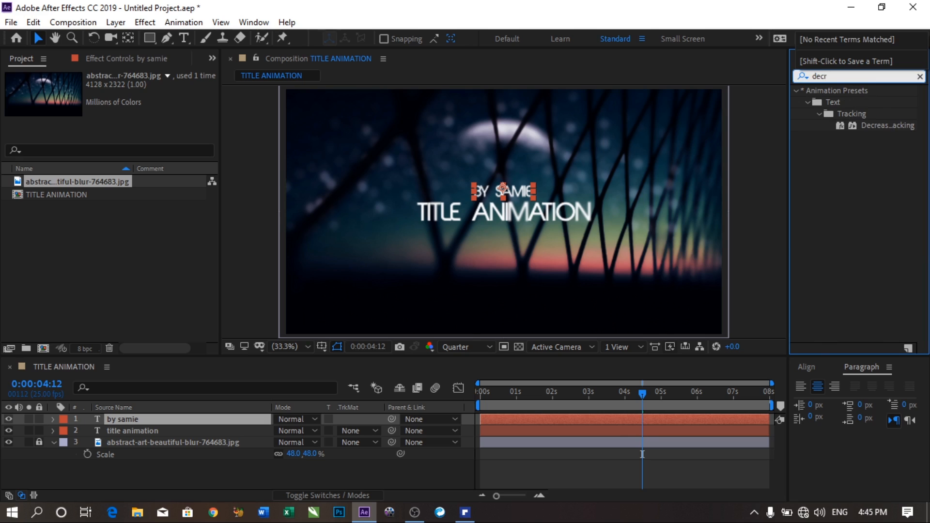
key(BackSpace)
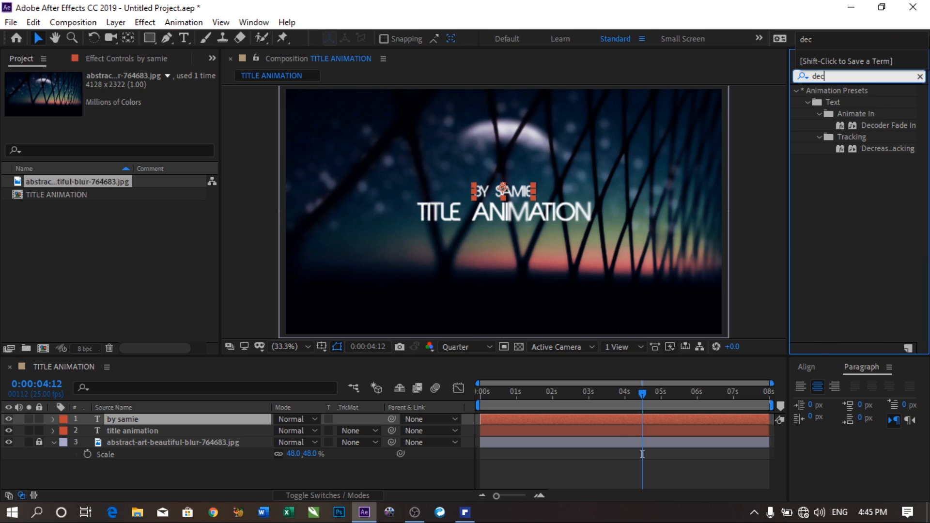
Step: Apply the Decrease Tracking preset to the credit text layer at 0:00:04:12 and preview the effect
double_click(884, 150)
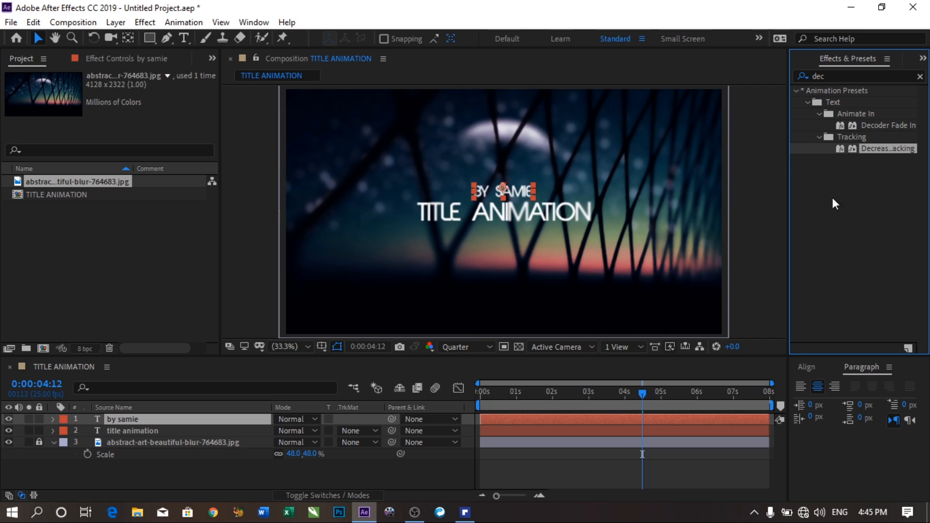
key(Return)
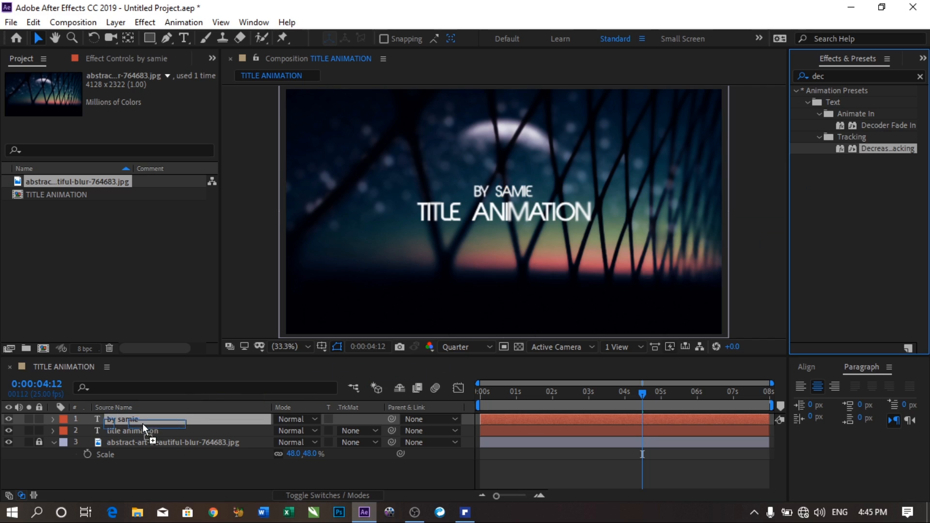
key(Return)
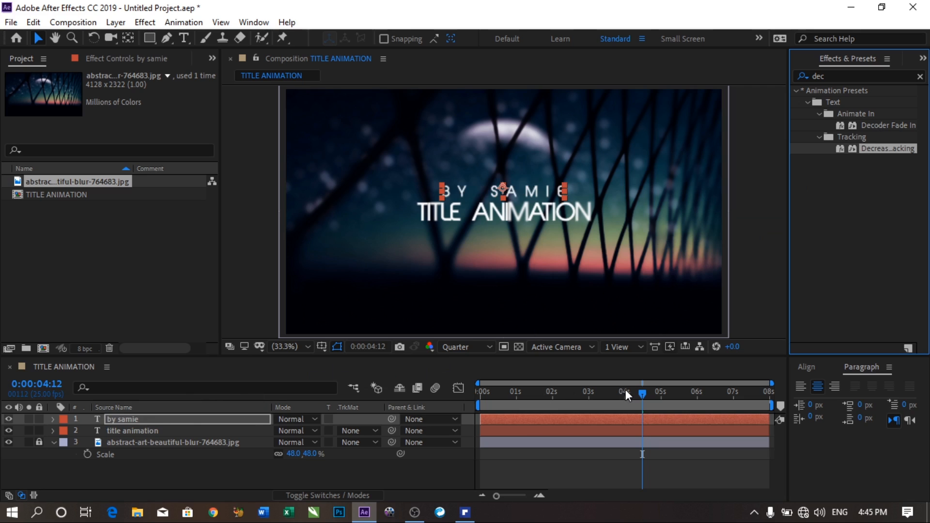
key(space)
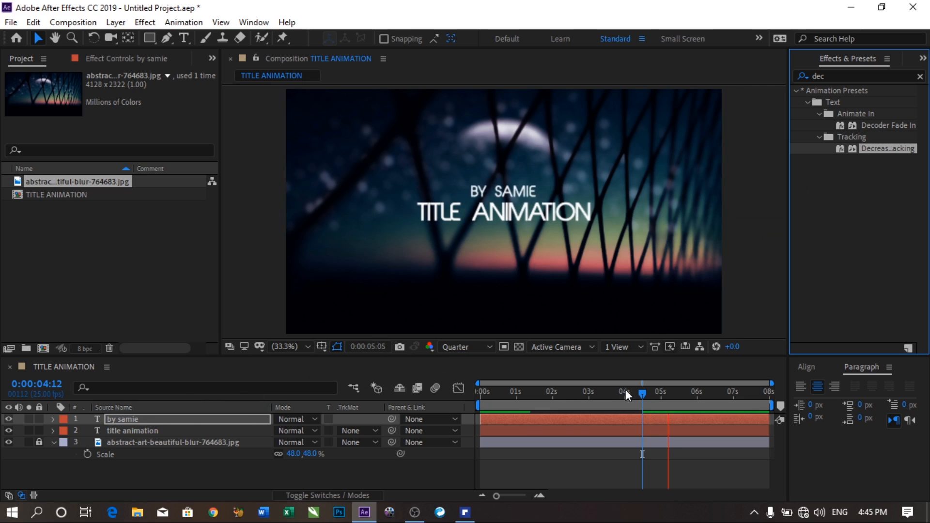
key(space)
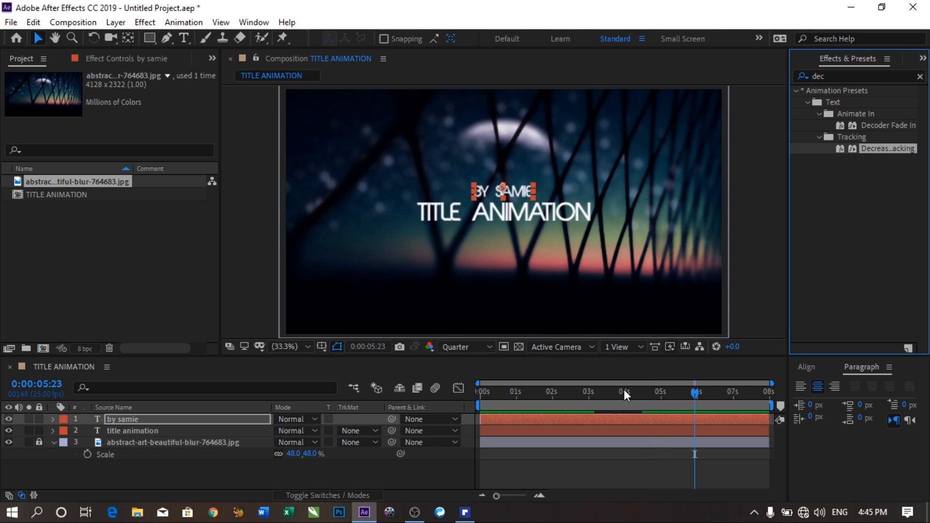
key(space)
key(space)
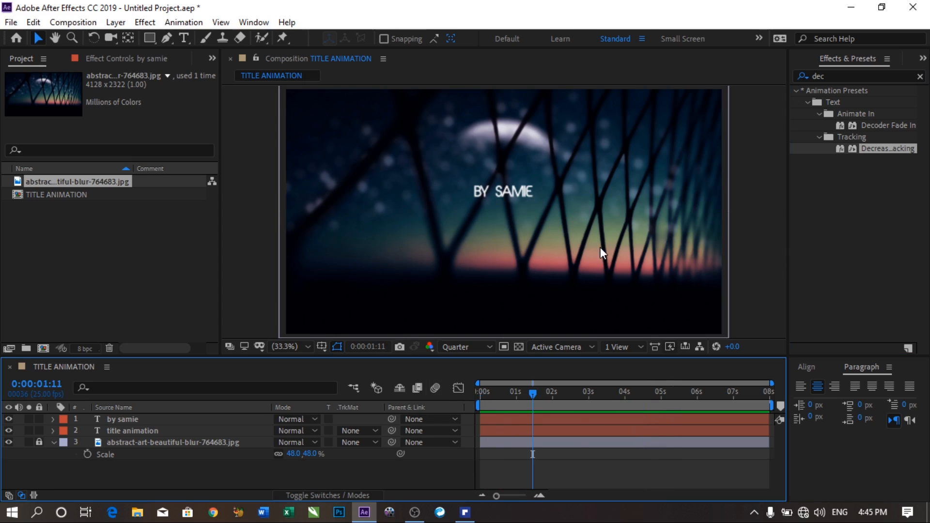
Step: Apply the Decrease Tracking preset to the title layer and preview the animation from the start
drag(868, 149, 146, 430)
key(Home)
key(space)
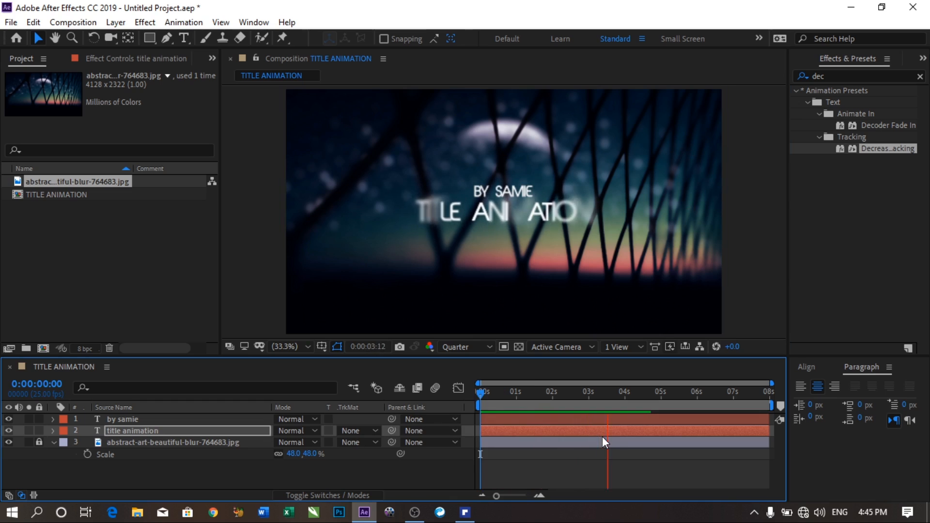
key(space)
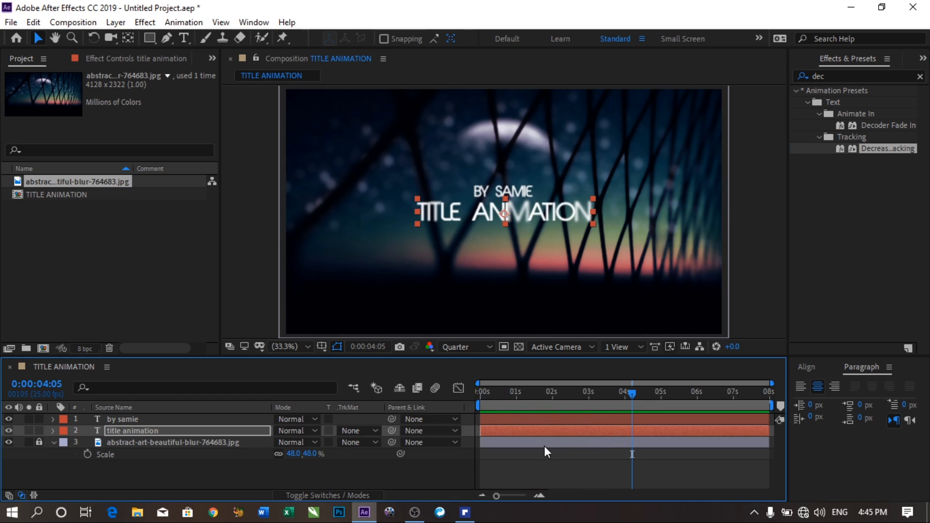
Step: Move the title's Tracking Amount keyframes to the composition start and about 5 seconds, and preview from the start
key(u)
drag(568, 465, 664, 463)
drag(530, 465, 484, 462)
key(Home)
key(space)
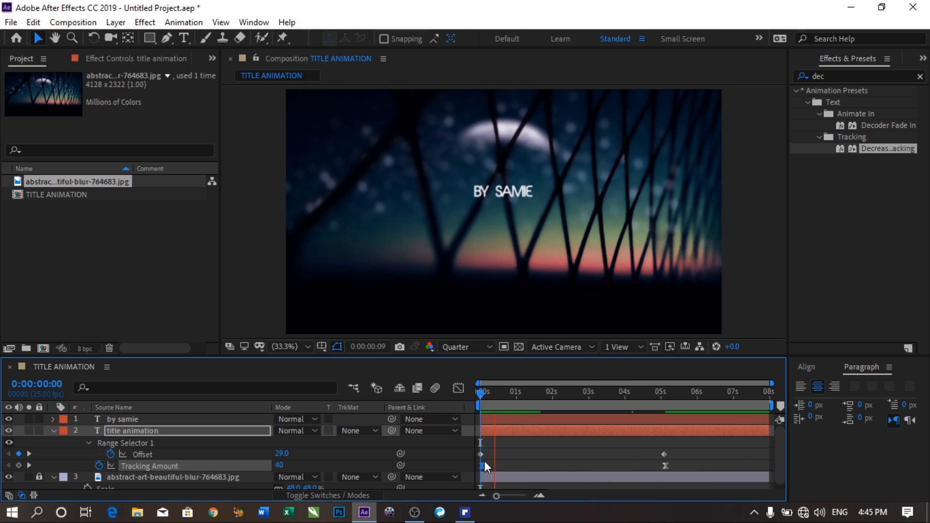
Step: Move the title's ending Tracking Amount keyframe to about 8 seconds, preview from the start, and hide the layer's keyframes
drag(664, 463, 763, 469)
key(Home)
key(space)
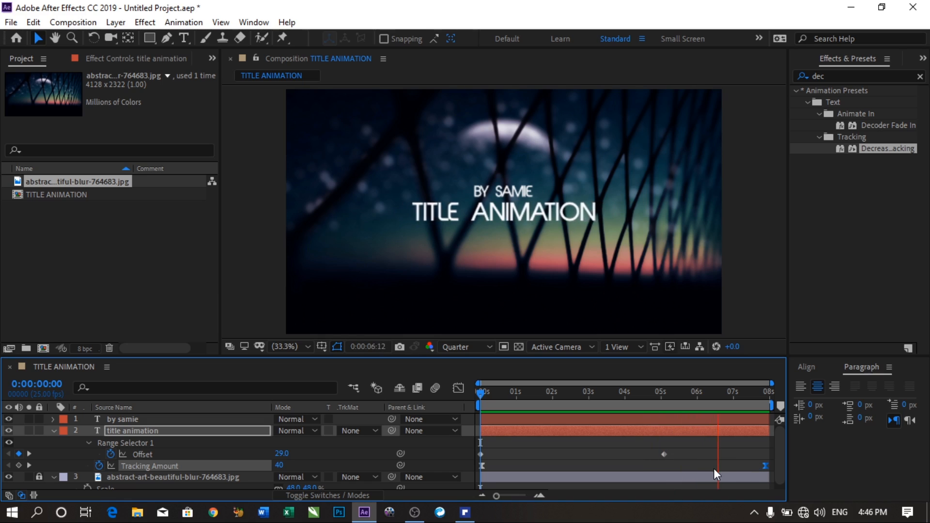
key(space)
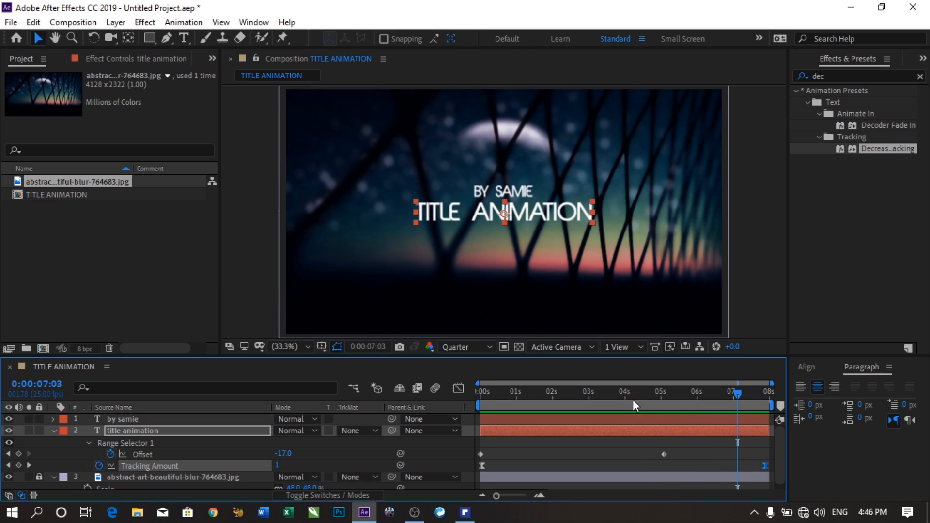
key(Home)
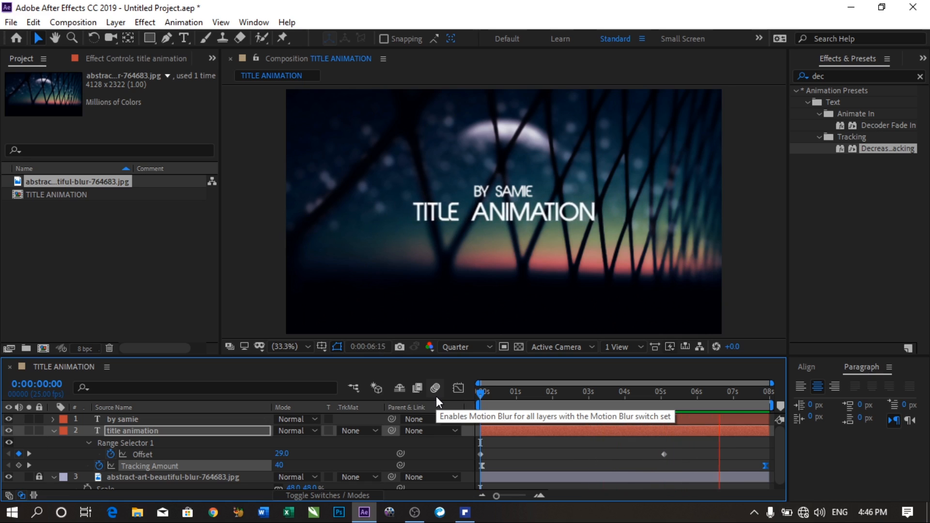
key(space)
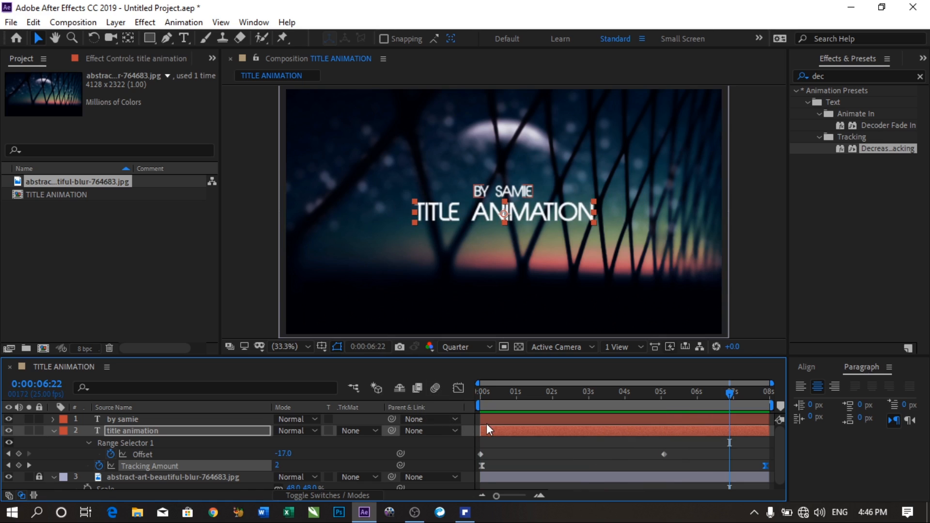
key(u)
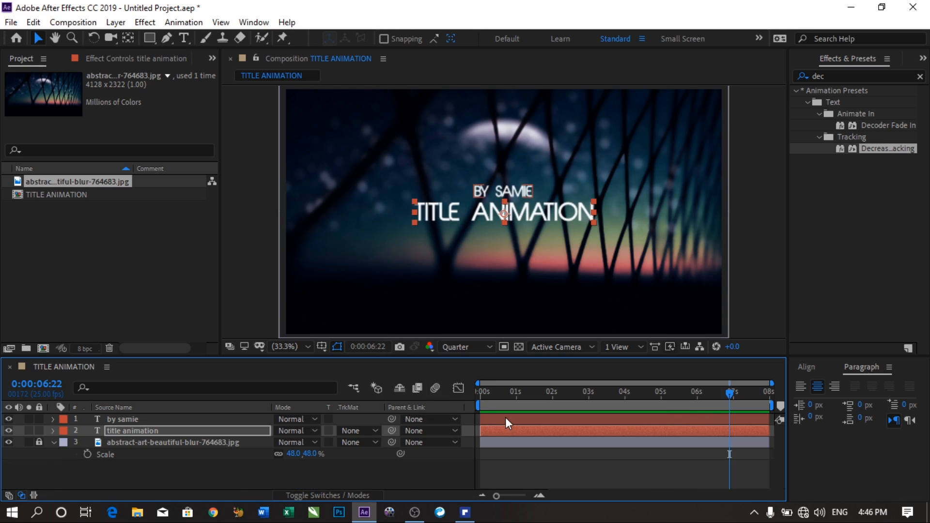
Step: Search the presets for "fade up l", apply Fade Up Lines to the credit text layer at 0:00:06:22, and preview from the start
click(506, 418)
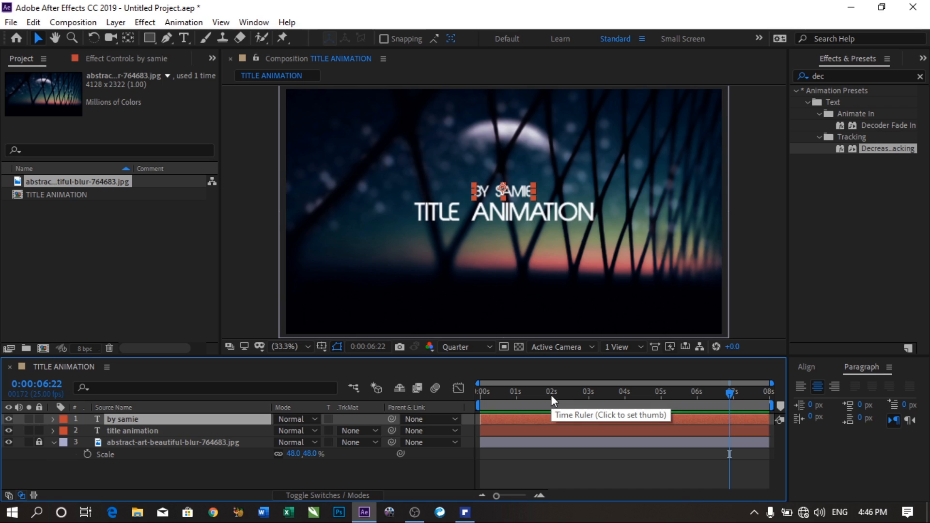
click(826, 76)
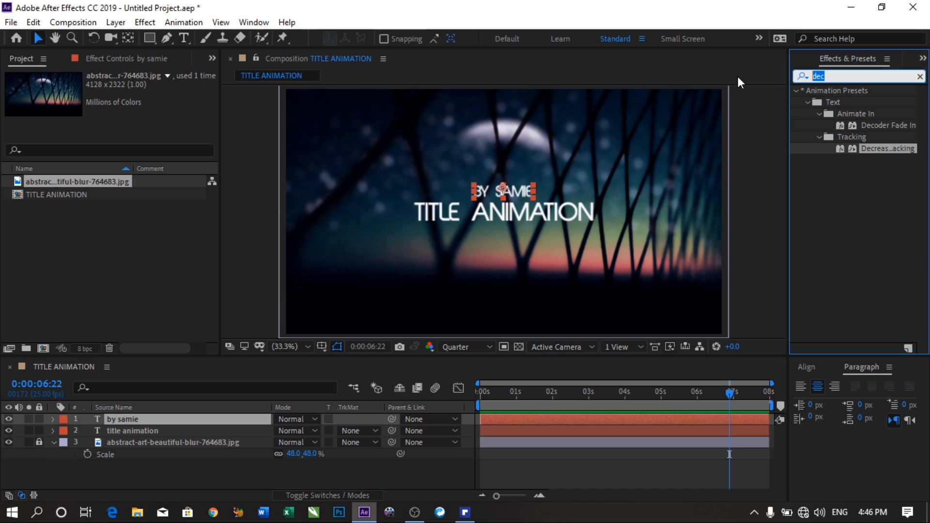
text(fade)
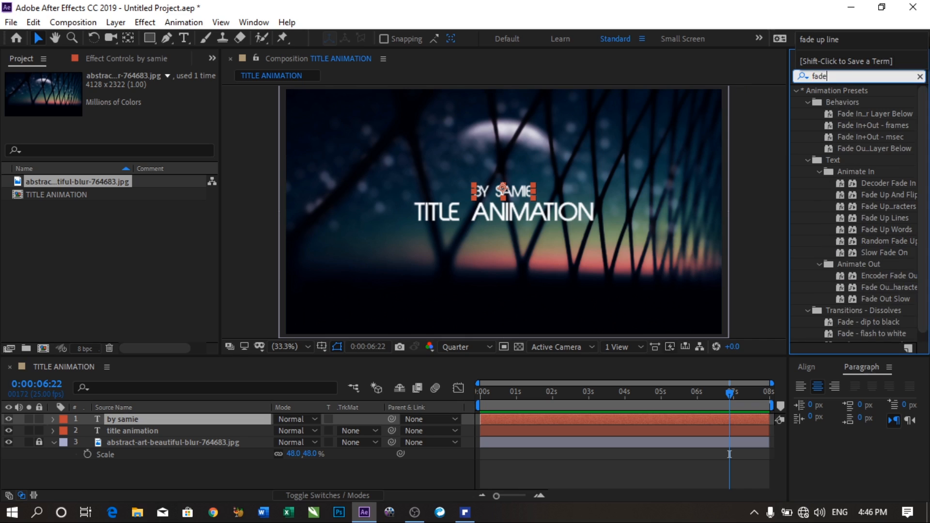
text( up l)
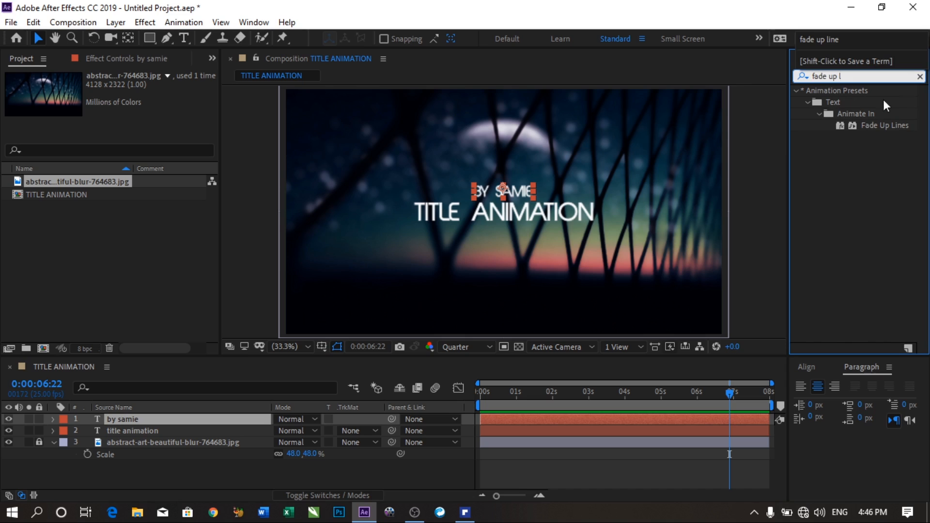
drag(870, 126, 119, 422)
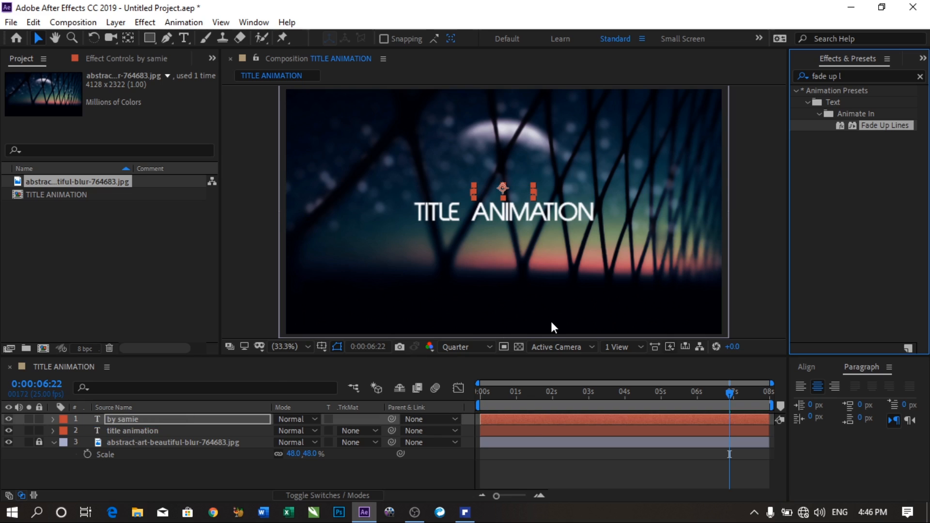
click(525, 413)
key(Home)
key(space)
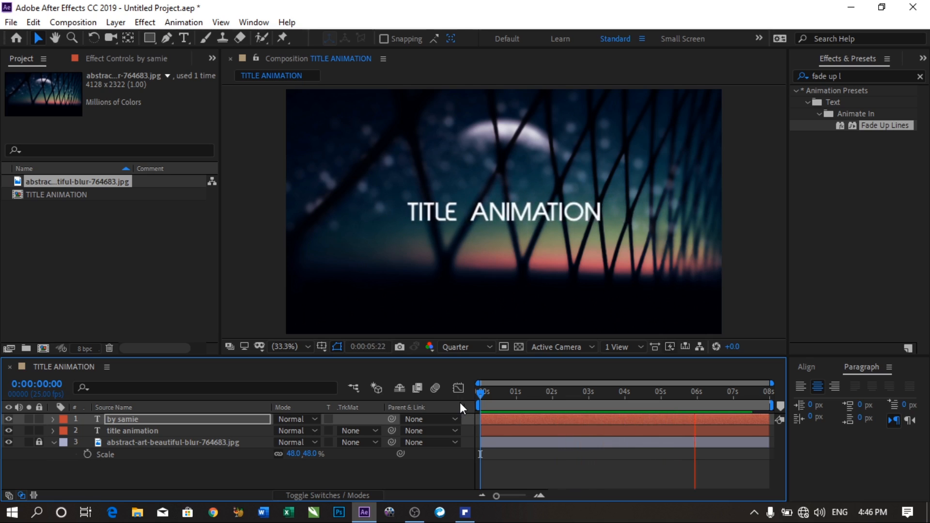
key(space)
Step: Show the credit layer's keyframes and scrub through the timeline to check when its fade occurs
drag(518, 393, 519, 395)
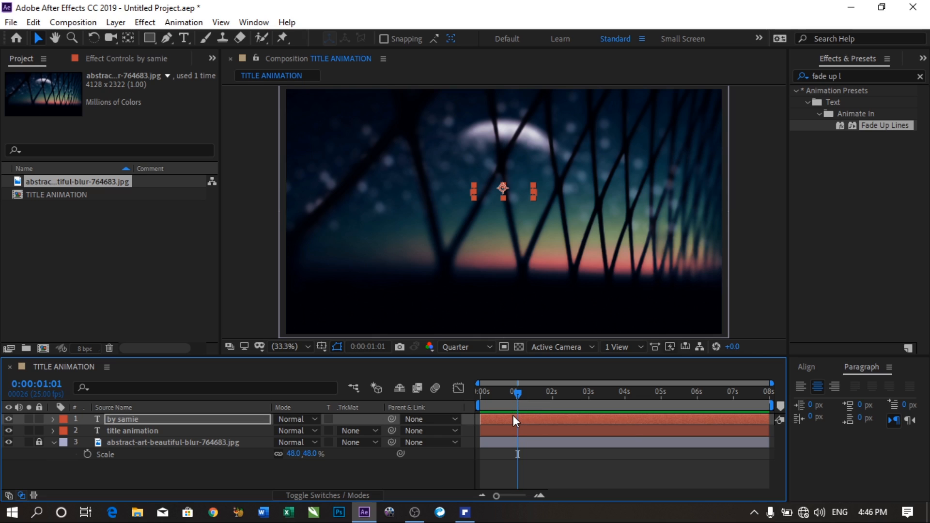
key(u)
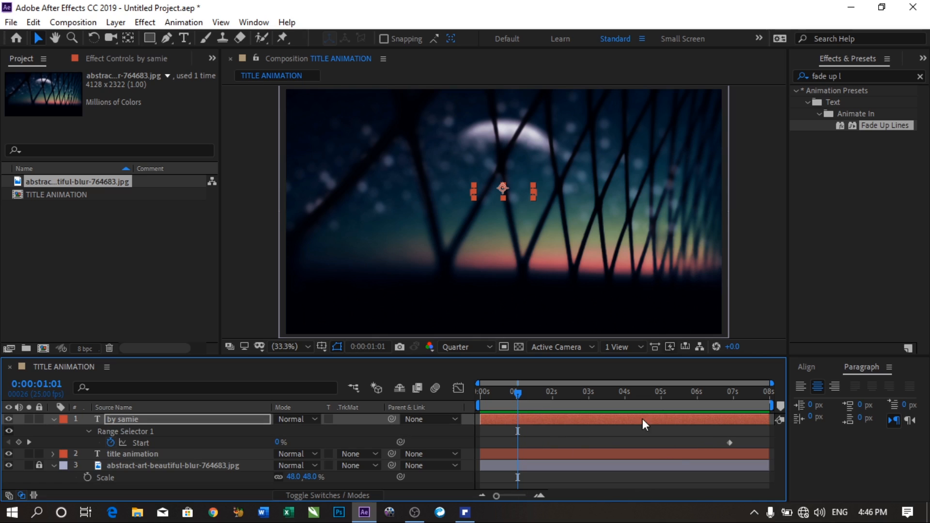
key(End)
key(space)
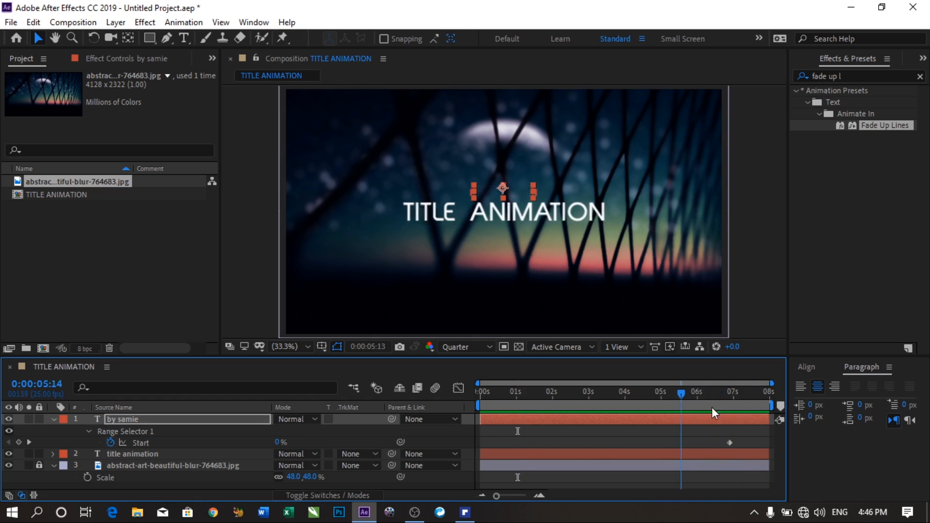
drag(540, 432, 615, 428)
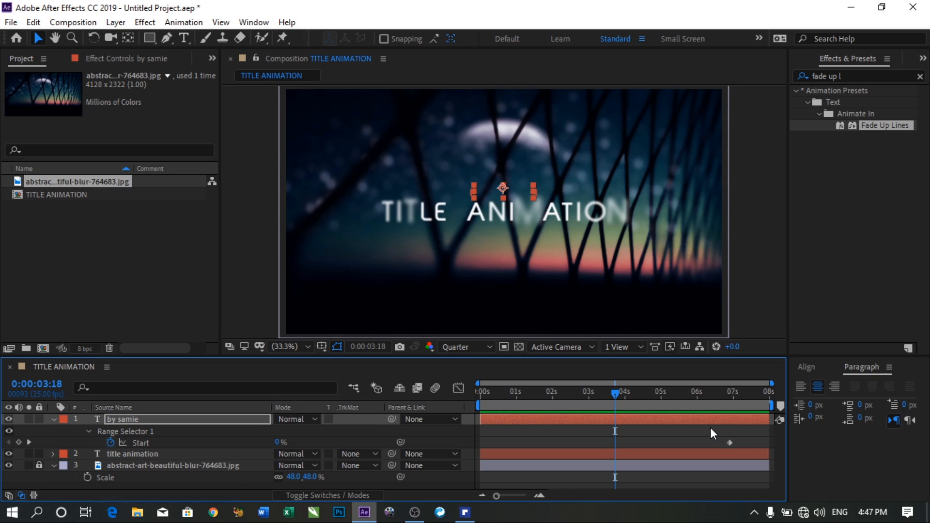
Step: Undo the credit layer's Fade Up Lines preset and the title's last tracking keyframe move, and show the title's keyframes
key(ctrl+z)
key(ctrl+z)
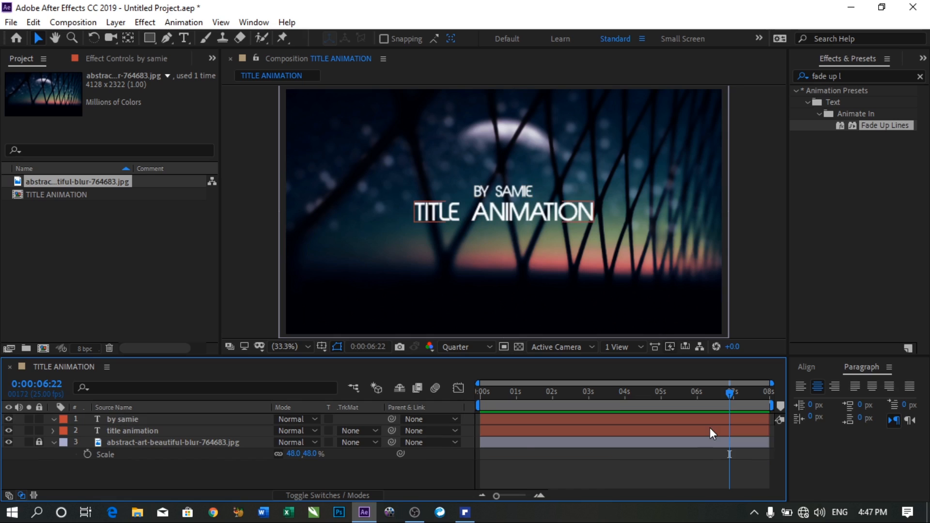
key(ctrl+z)
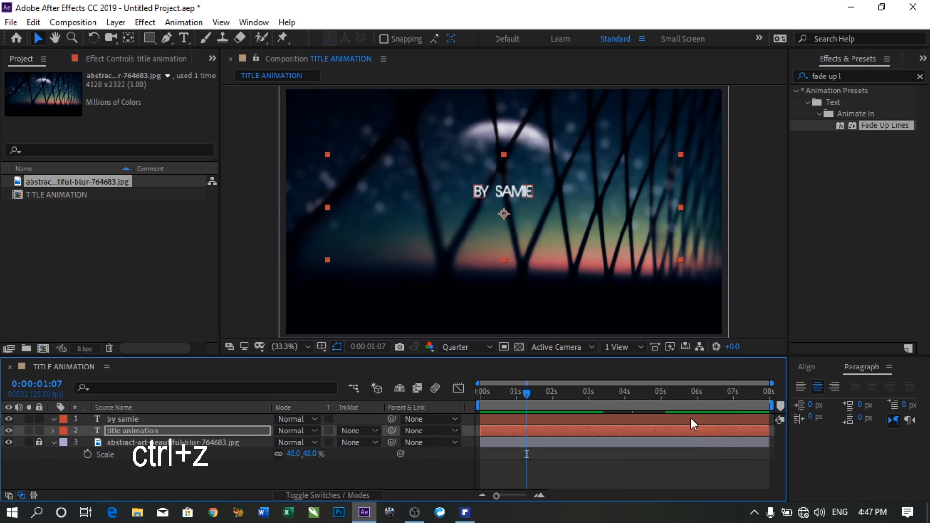
key(u)
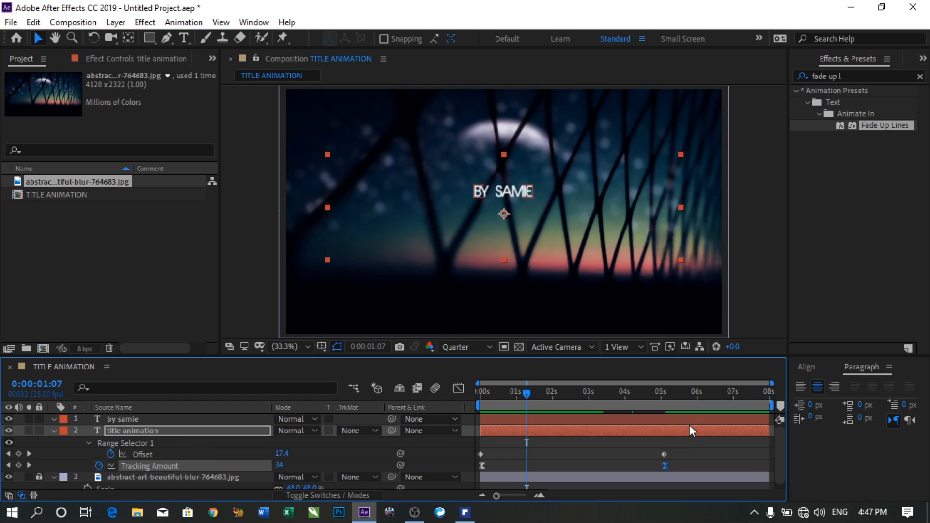
Step: Restore the title's last Tracking Amount keyframe to about 8 seconds, hide the layer's keyframes, and scrub to about 7 seconds
key(ctrl+z)
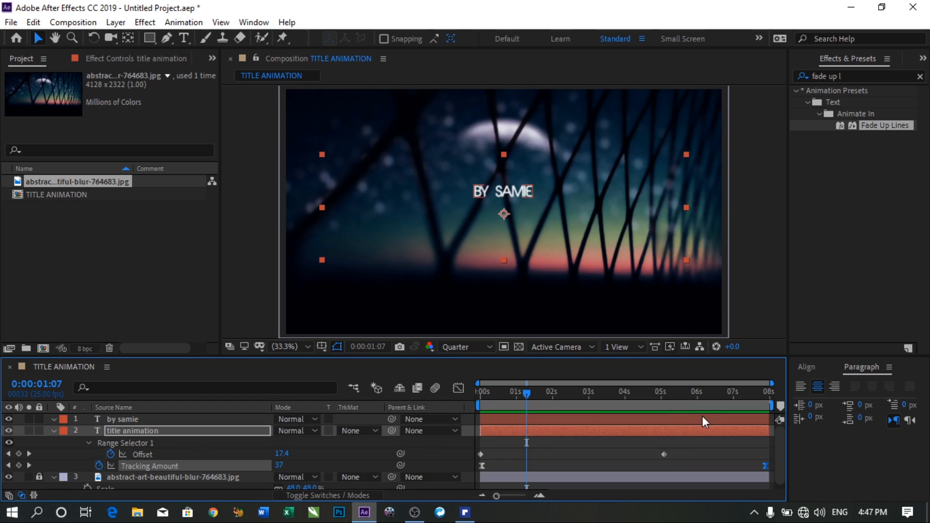
key(u)
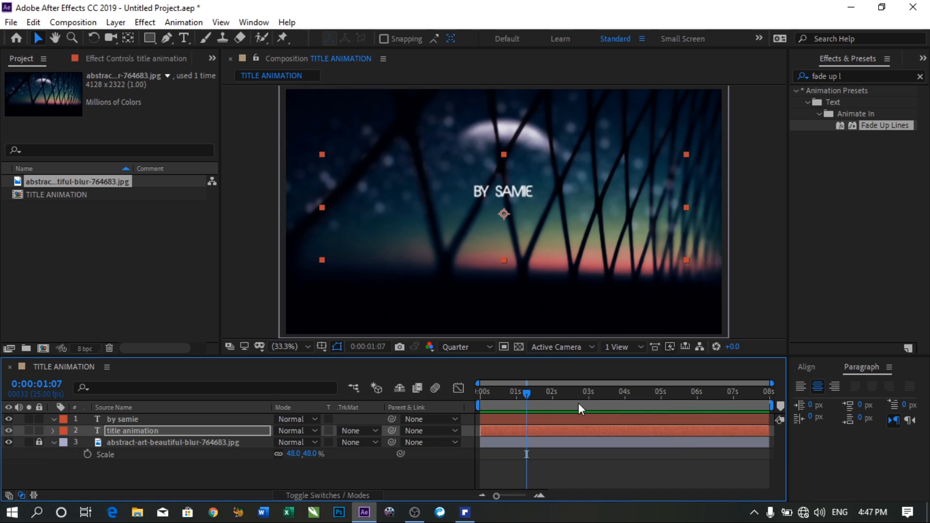
drag(528, 395, 731, 399)
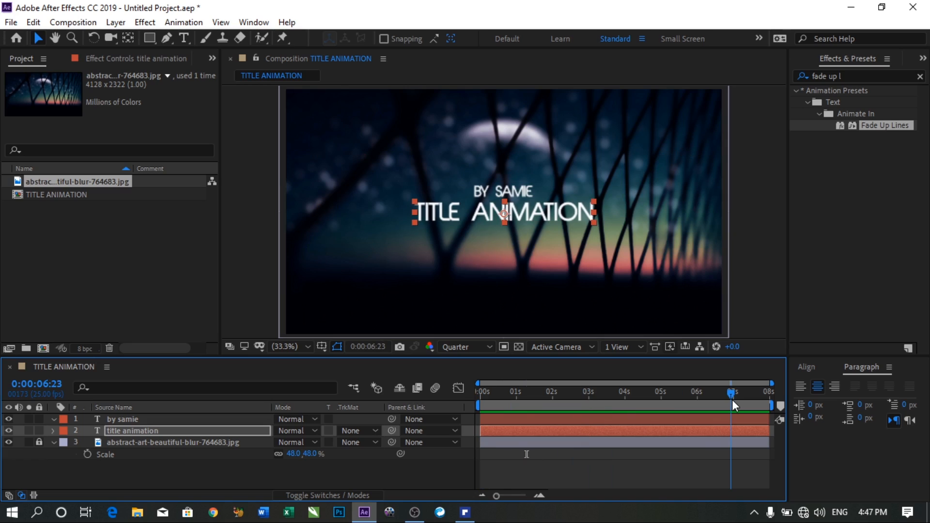
Step: Apply the Fade Up Lines preset to the credit text layer at 0:00:00:00 and preview from the start
drag(732, 399, 469, 400)
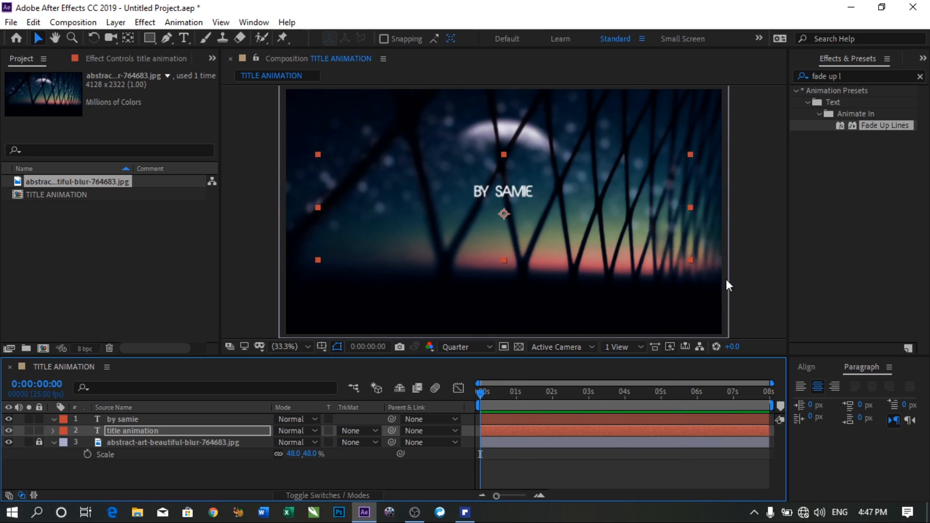
drag(888, 127, 174, 420)
key(space)
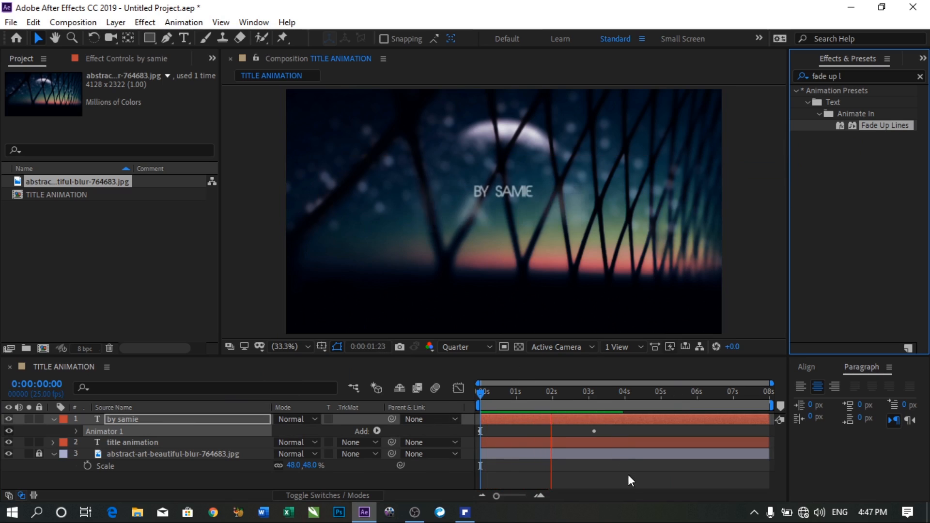
key(space)
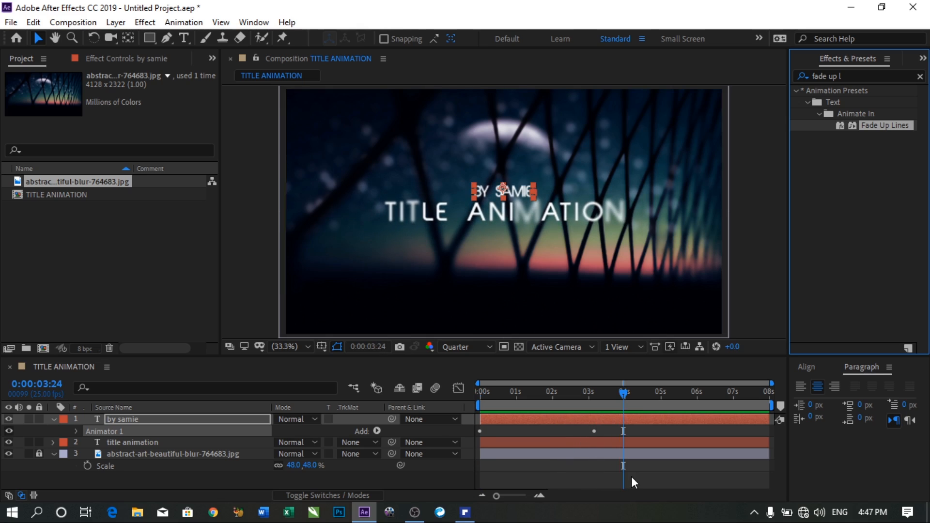
Step: Show the credit layer's keyframes and preview its fade from the start
click(569, 417)
key(u)
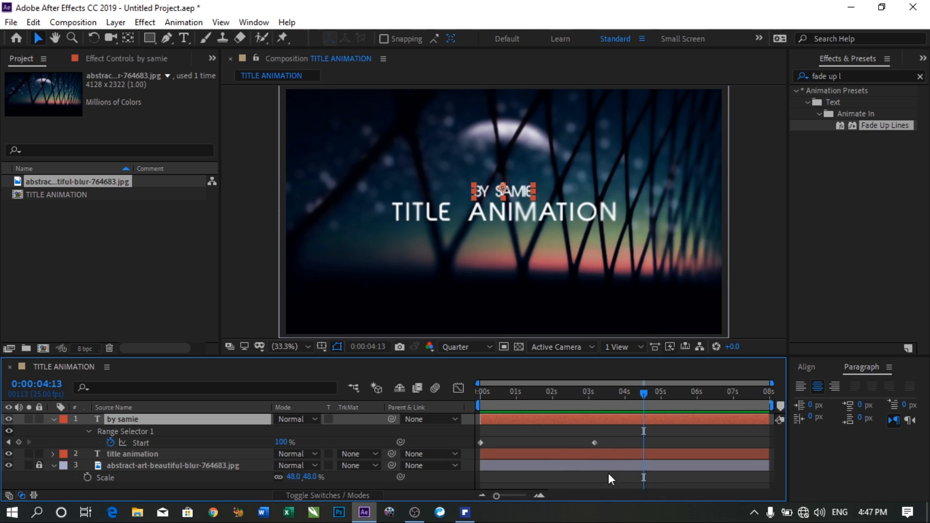
drag(590, 405, 463, 413)
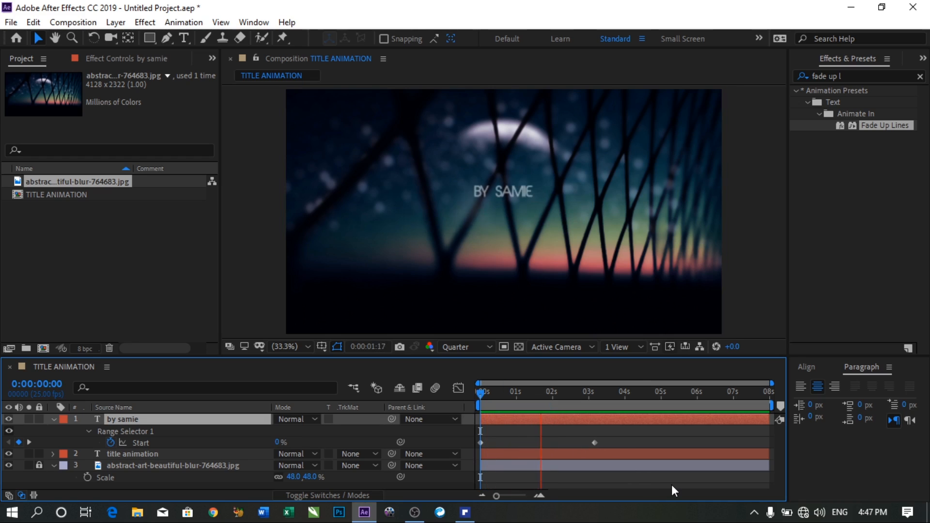
key(space)
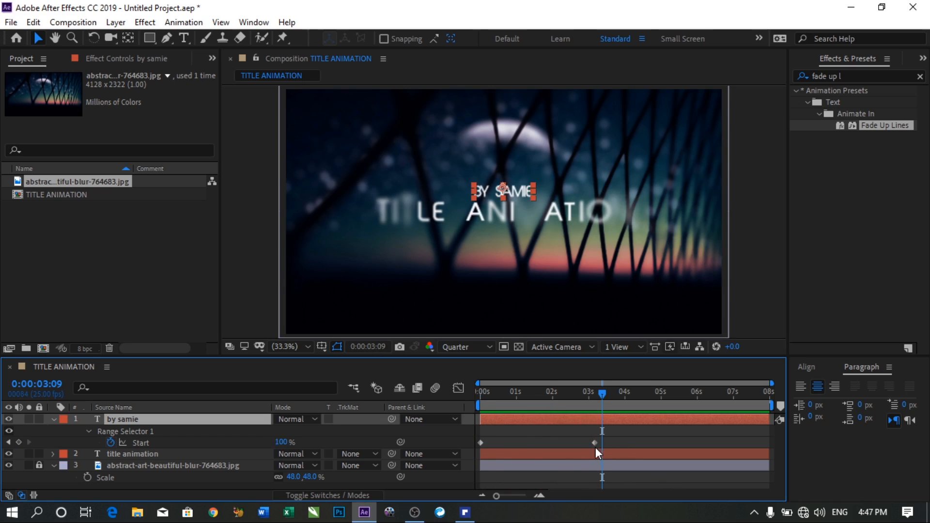
Step: Try moving the credit layer's ending Start keyframe to about 5 seconds, preview it, and undo the move
drag(596, 443, 660, 442)
drag(609, 408, 448, 409)
key(space)
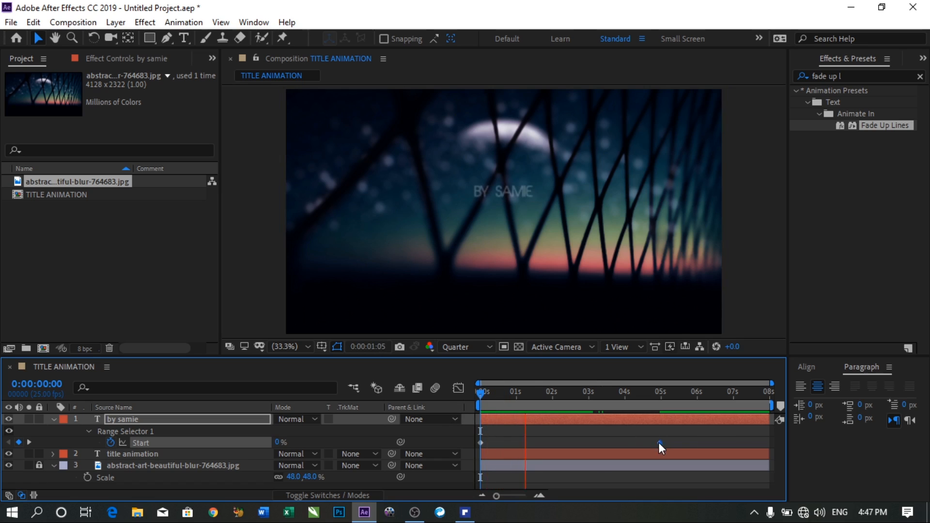
key(space)
key(ctrl+z)
Step: Apply Easy Ease to both Start keyframes of the credit layer and preview the animation from the start
drag(643, 435, 473, 448)
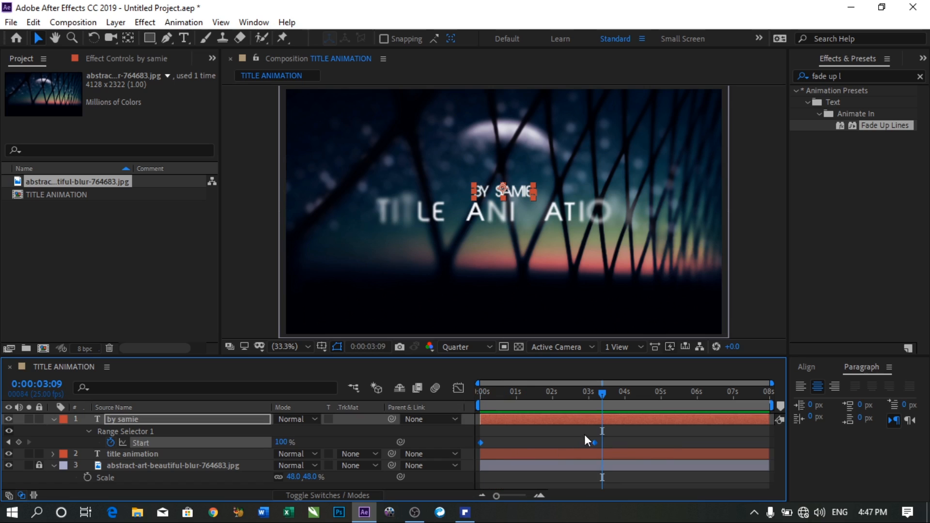
right_click(593, 443)
mouse_move(633, 433)
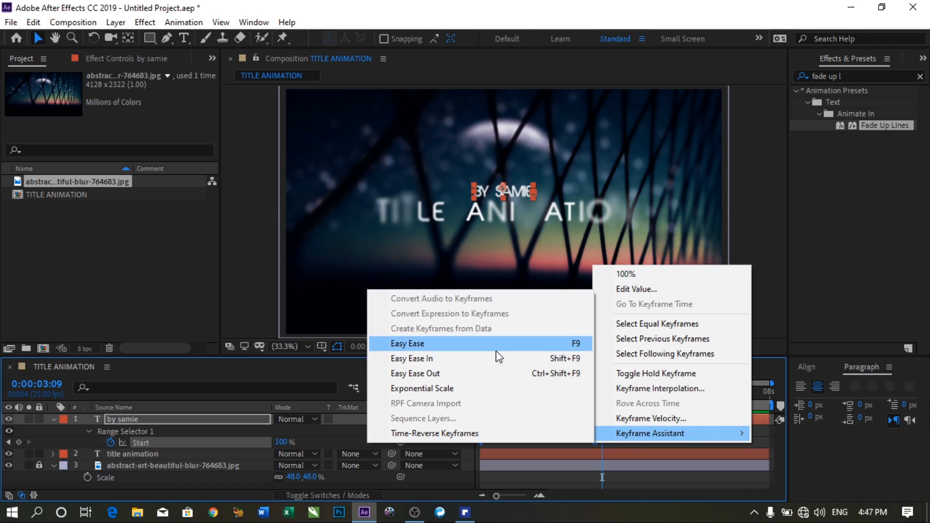
click(530, 343)
key(Home)
key(space)
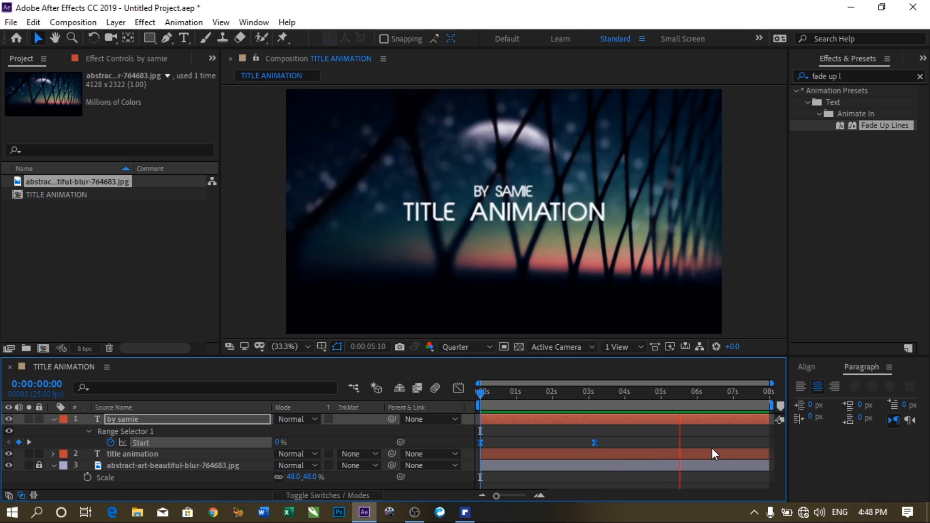
key(space)
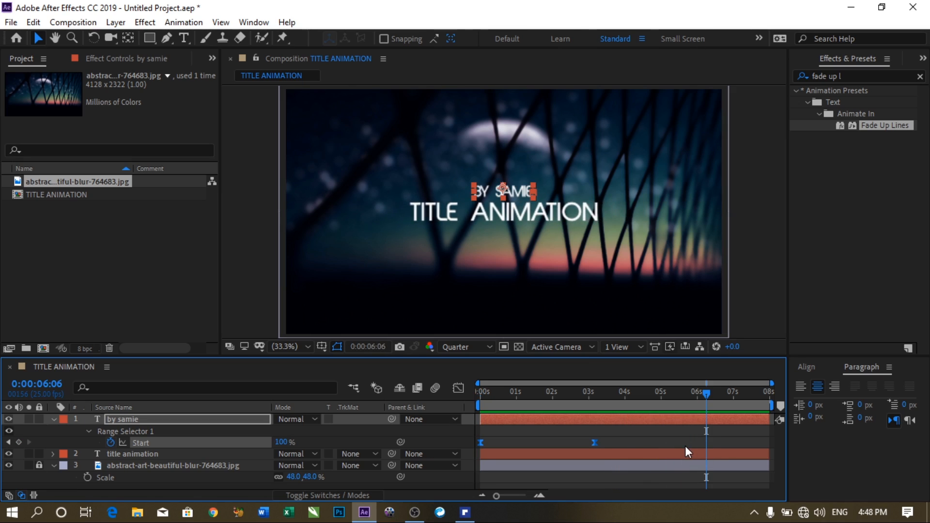
Step: Hide the credit layer's keyframes, deselect the layer, and preview the whole animation from the start
key(u)
click(556, 469)
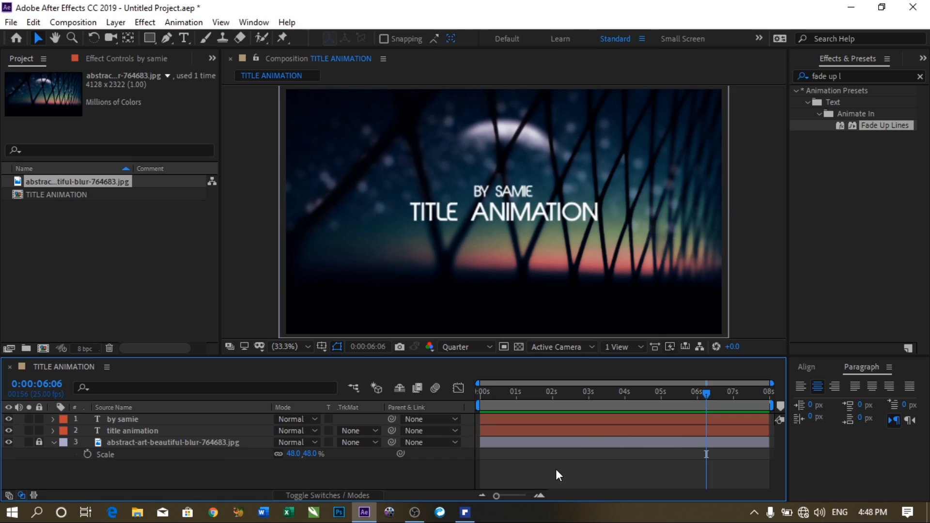
key(Home)
key(space)
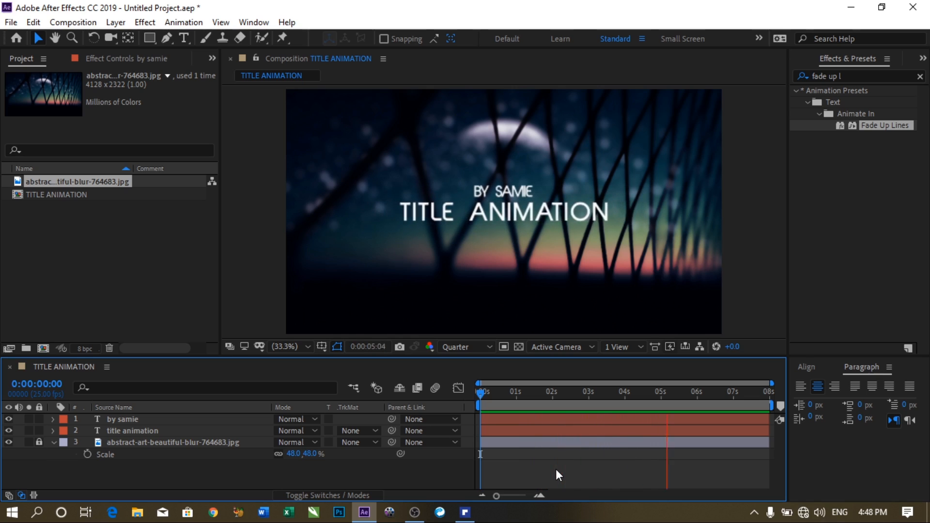
key(space)
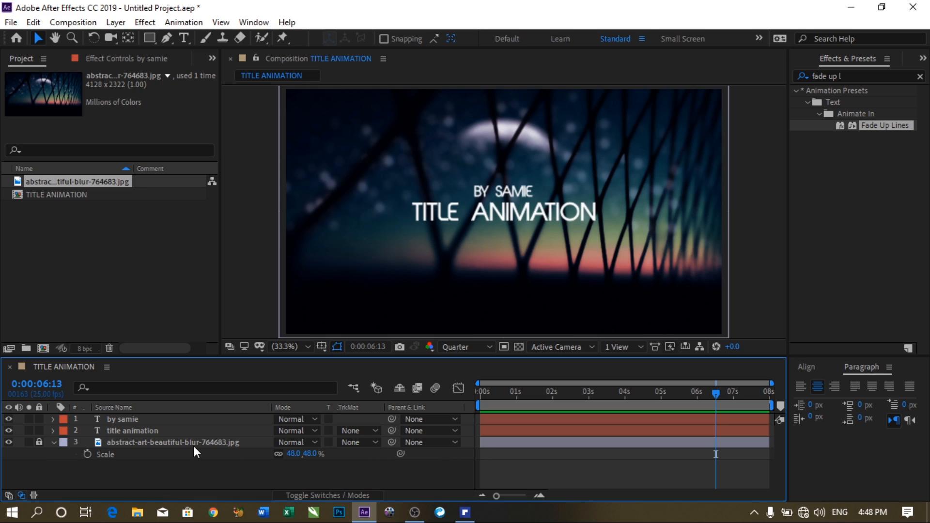
Step: Collapse the background layer's properties and set the composition's preview resolution to Full
key(u)
key(u)
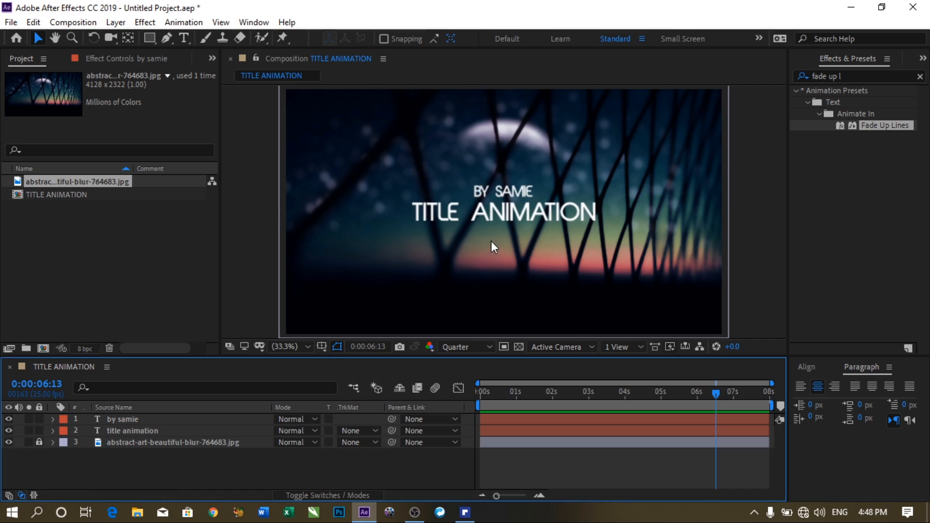
key(slash)
key(comma)
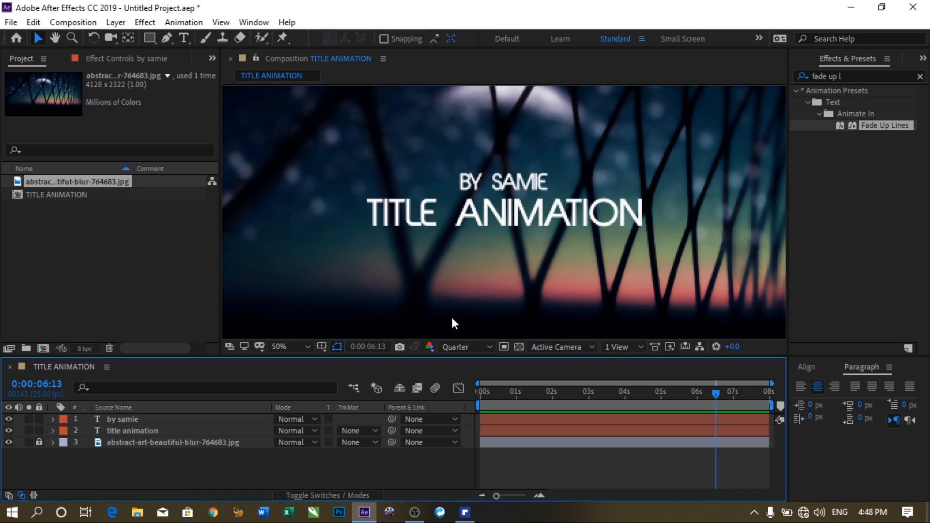
click(463, 347)
click(464, 380)
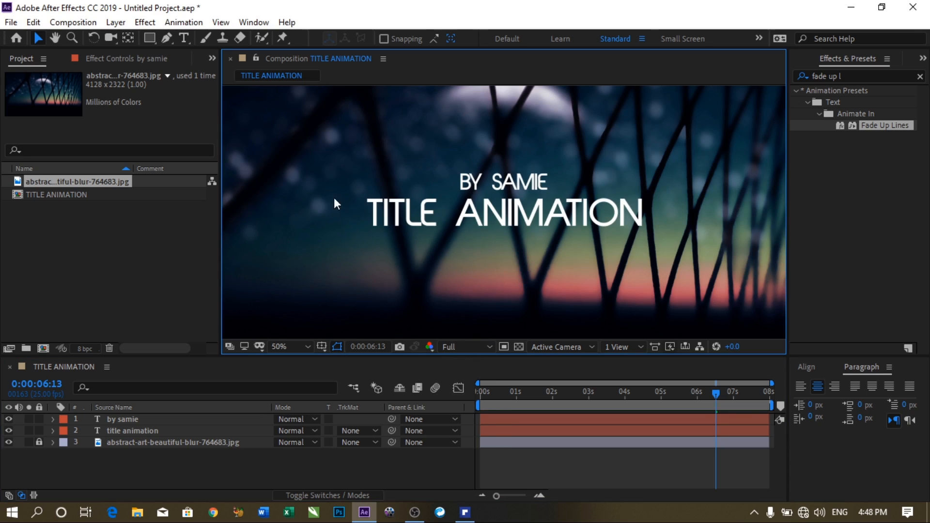
Step: Draw a straight horizontal line just above the credit text with the Pen tool
click(168, 37)
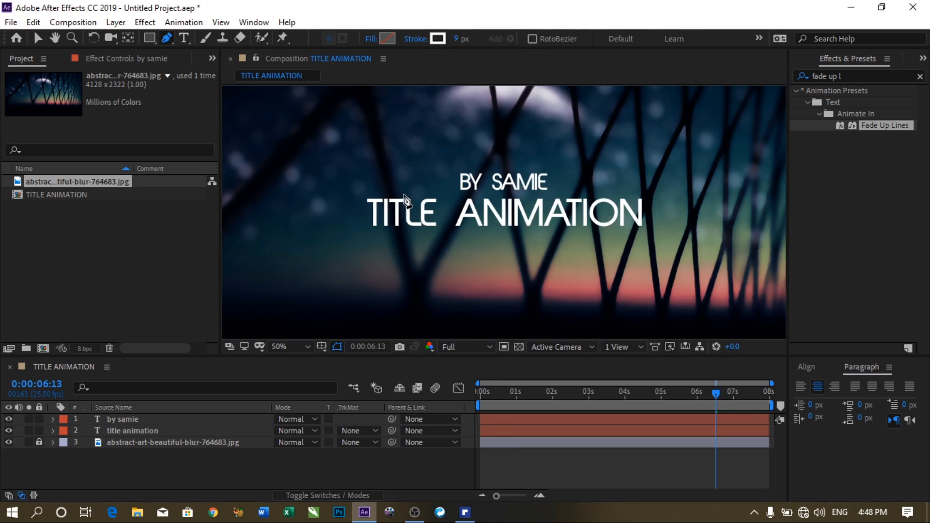
click(417, 171)
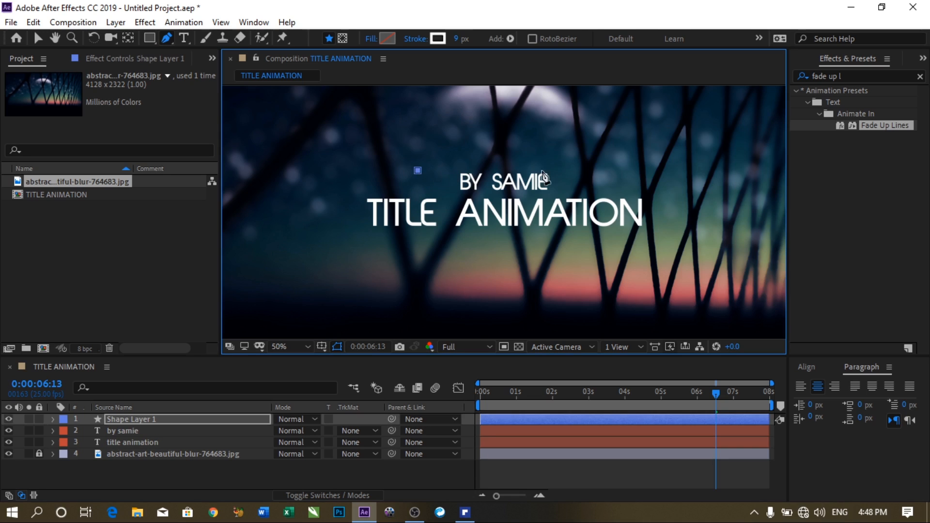
click(582, 171)
key(ctrl+z)
click(580, 170)
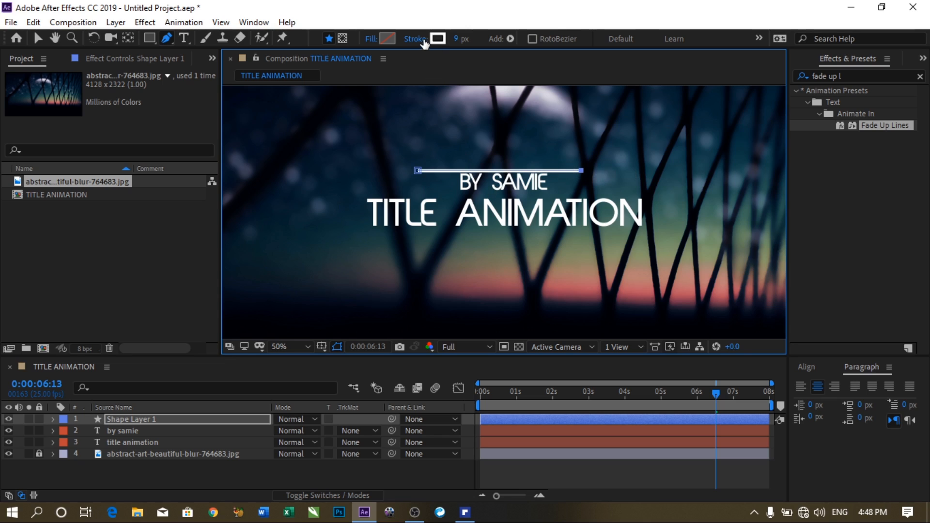
key(v)
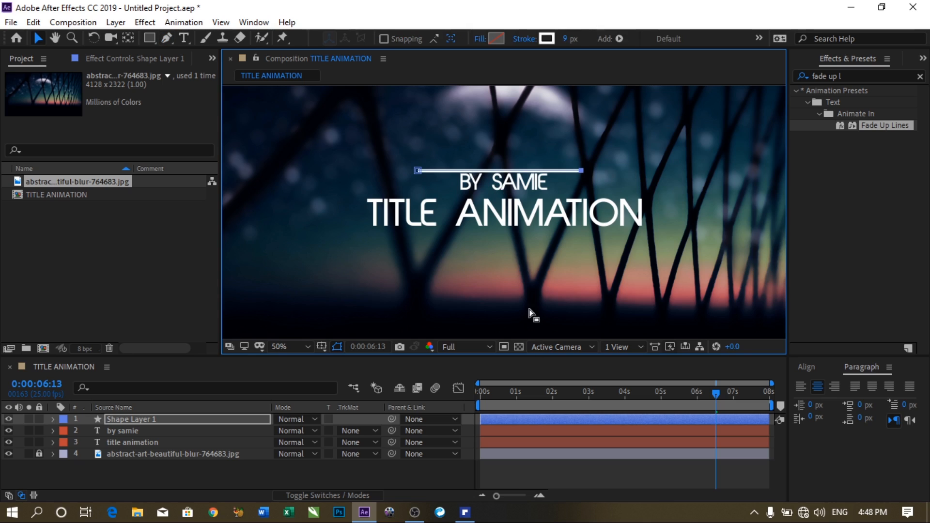
Step: Give the line's shape layer a white stroke 9 px wide and no fill
click(586, 472)
click(435, 170)
click(136, 418)
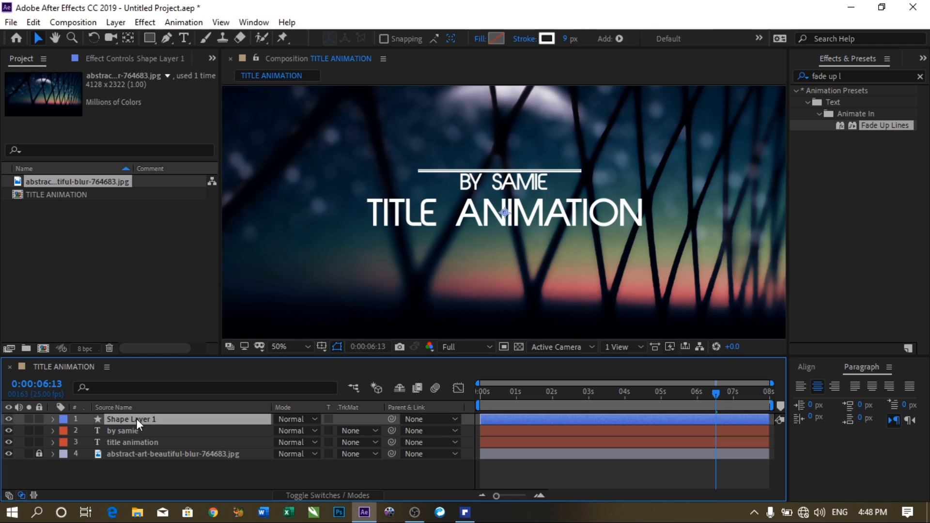
click(546, 38)
mouse_move(492, 327)
mouse_down()
mouse_move(492, 318)
mouse_move(337, 306)
mouse_up()
click(657, 317)
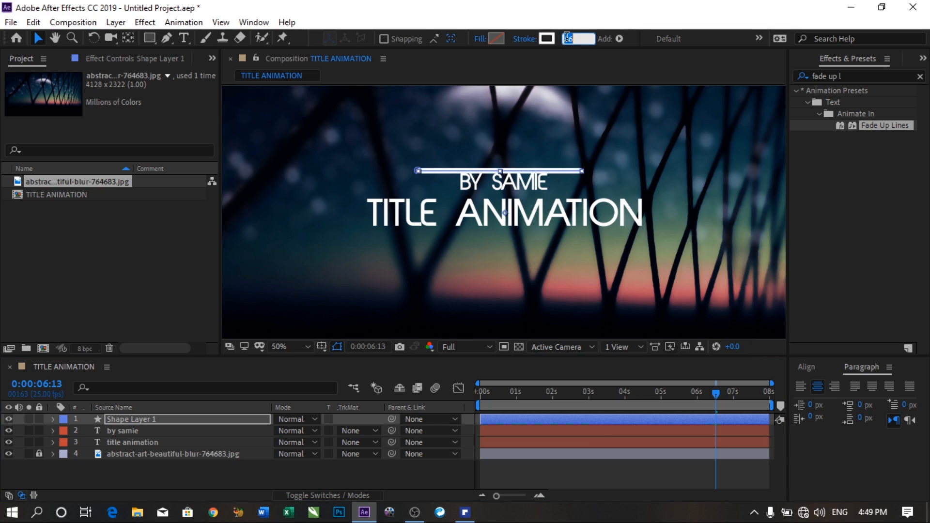
click(568, 38)
text(9)
key(Return)
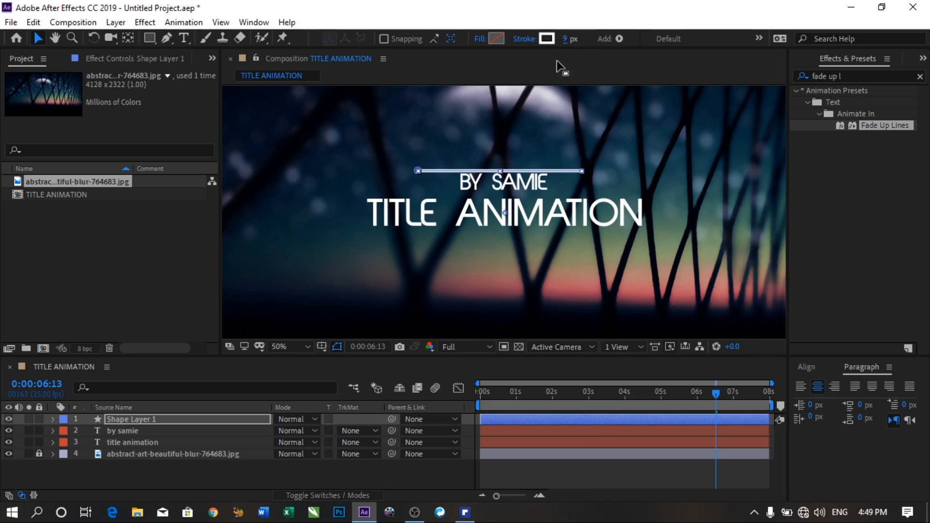
click(479, 38)
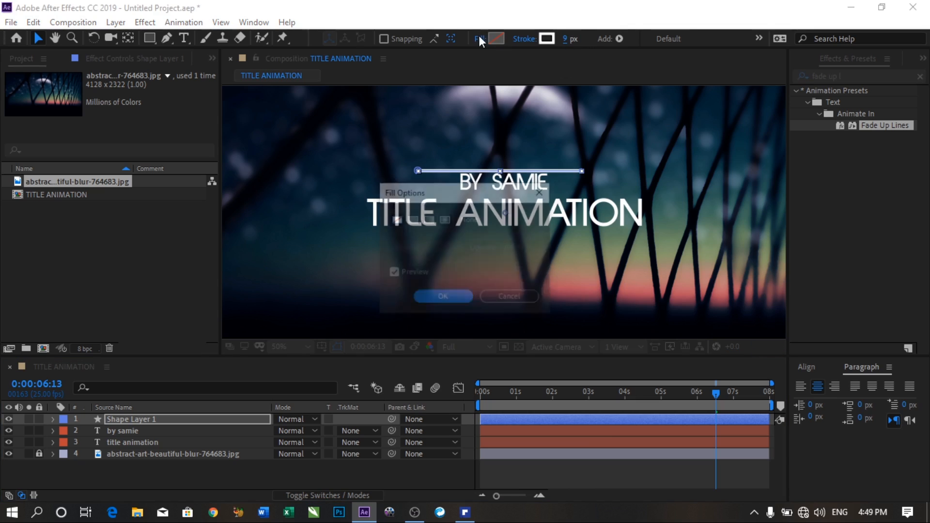
click(443, 296)
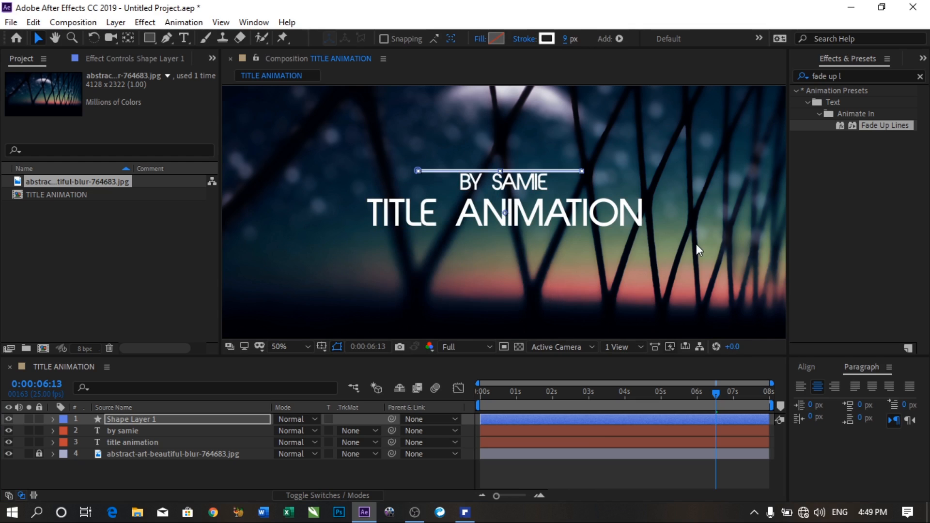
Step: Show the layer alignment options and deselect the line to check its placement against the text
click(816, 368)
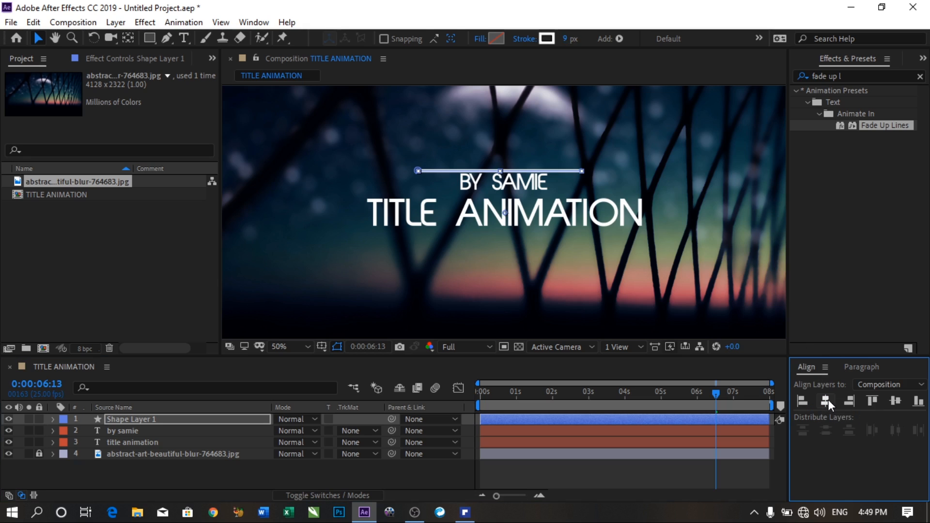
scroll(543, 186, down, 2)
scroll(517, 189, up, 2)
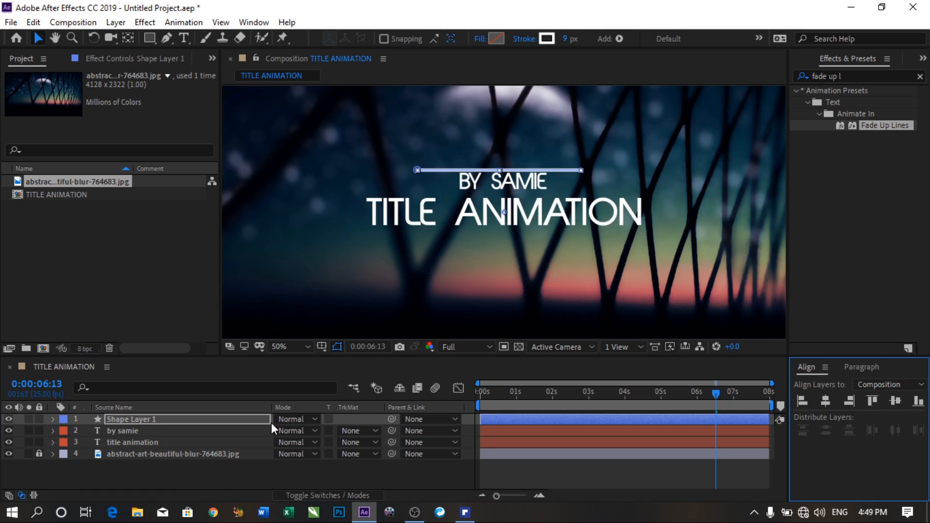
click(270, 447)
click(565, 167)
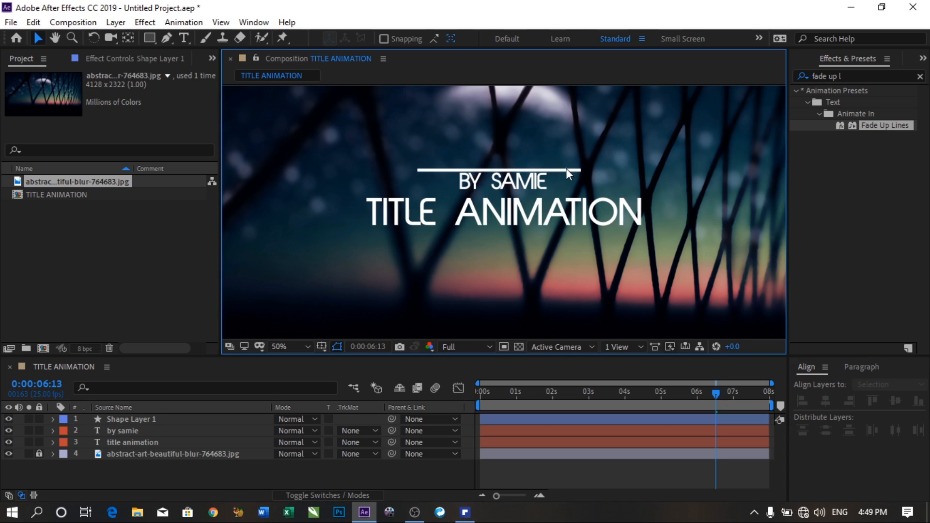
Step: Nudge the line's shape layer slightly upward to leave a gap above the credit text
click(158, 418)
key(Up)
key(Up)
key(Up)
key(Up)
key(Up)
key(Up)
key(Up)
key(Up)
key(Up)
key(Up)
key(Up)
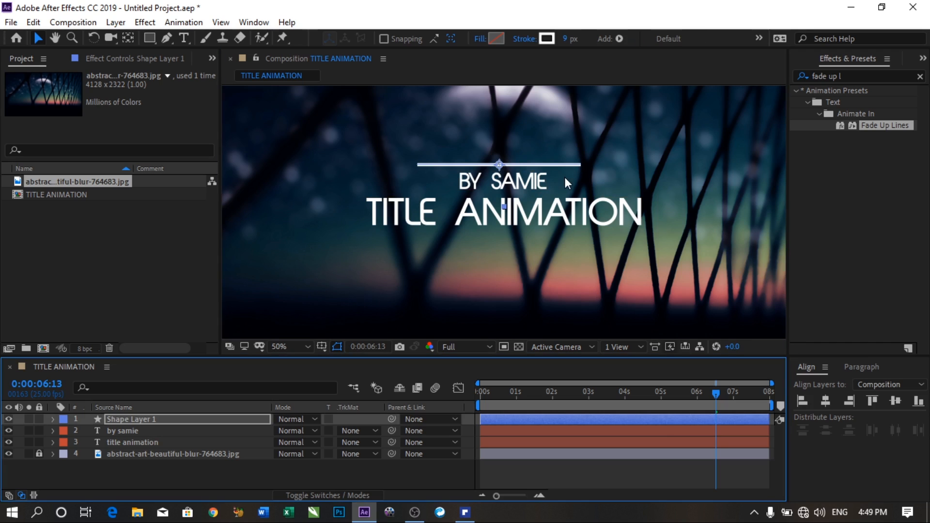
Step: Nudge the line's shape layer to the right until it is centred horizontally over the credit and title text
key(Right)
key(Right)
key(Right)
key(Right)
key(Right)
key(Right)
key(Right)
key(Right)
key(Right)
key(Right)
key(Right)
key(Right)
key(Right)
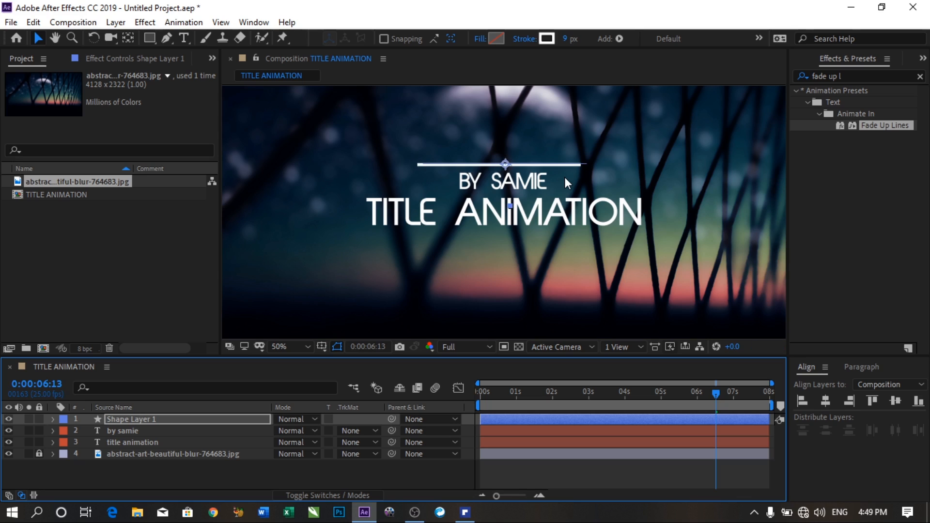
key(Right)
key(Right)
key(Left)
key(Left)
key(Left)
key(comma)
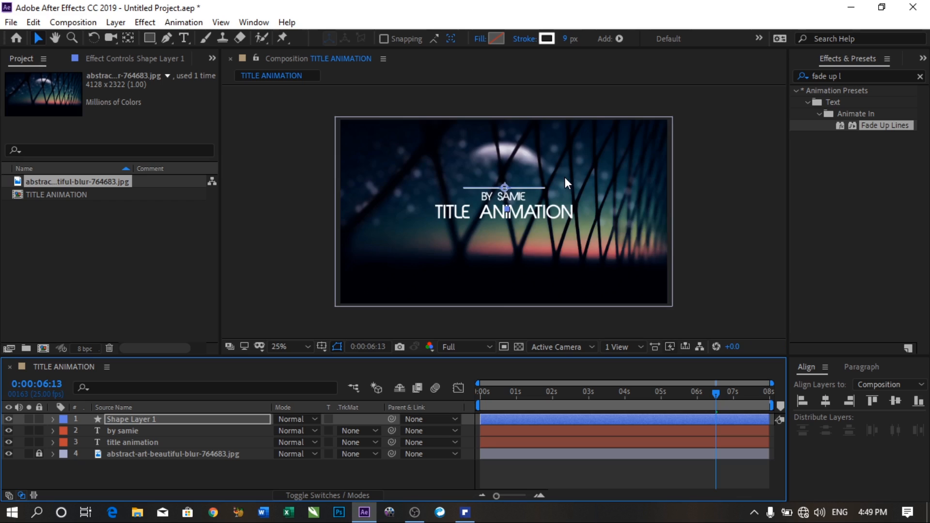
Step: Check the line's placement without the selection, and add a Trim Paths operator to its shape layer
click(696, 219)
key(period)
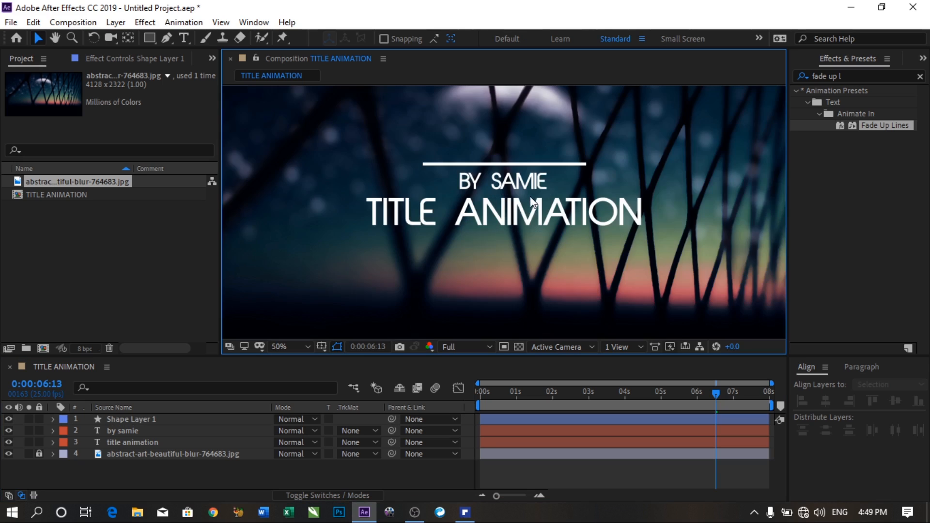
key(comma)
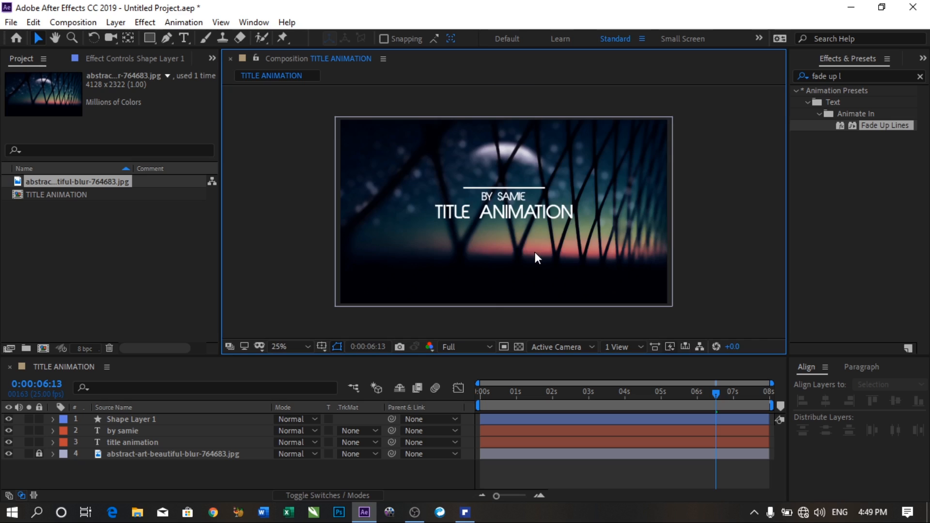
click(185, 419)
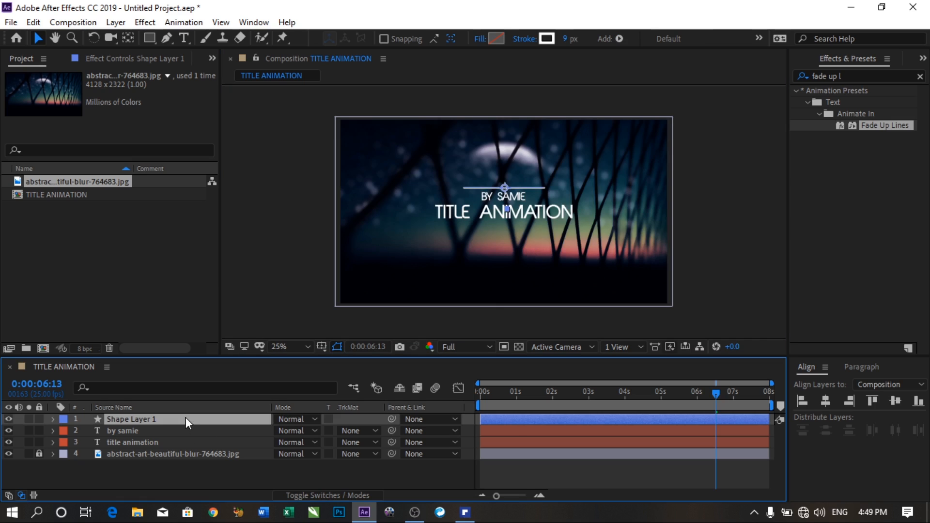
click(53, 419)
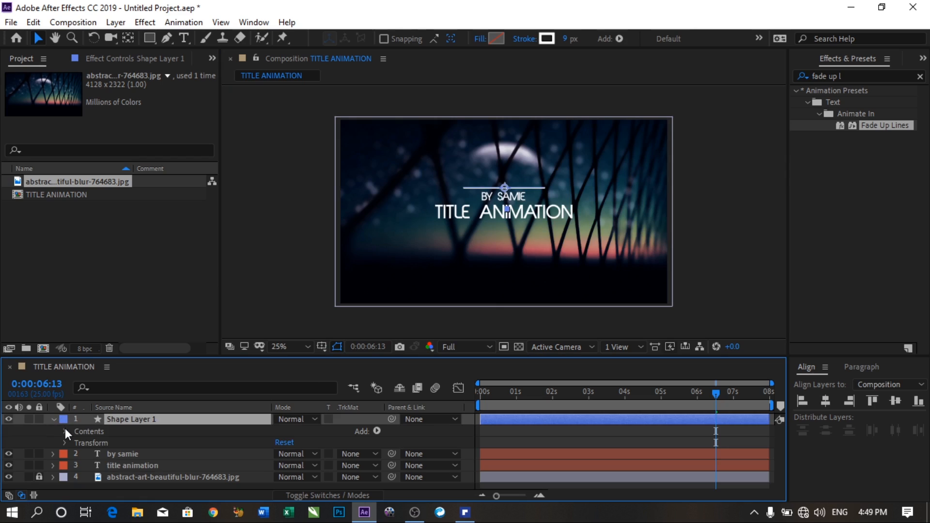
click(376, 431)
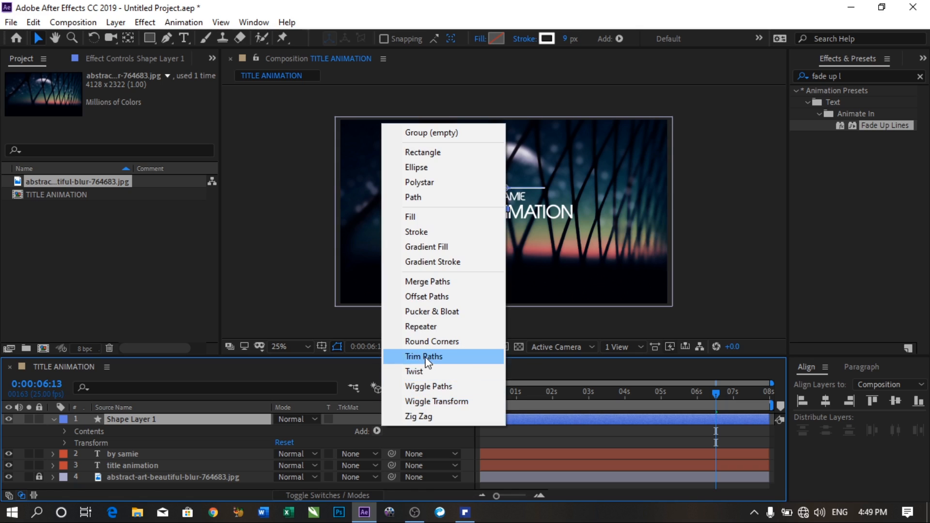
click(427, 357)
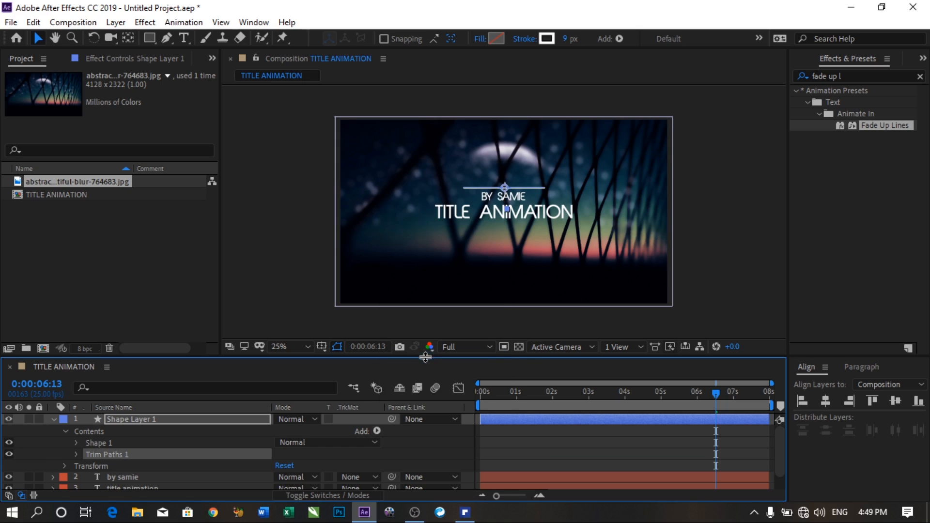
Step: At the start of the composition, keyframe the Trim Paths Start and End of the line, both at 50%
click(76, 454)
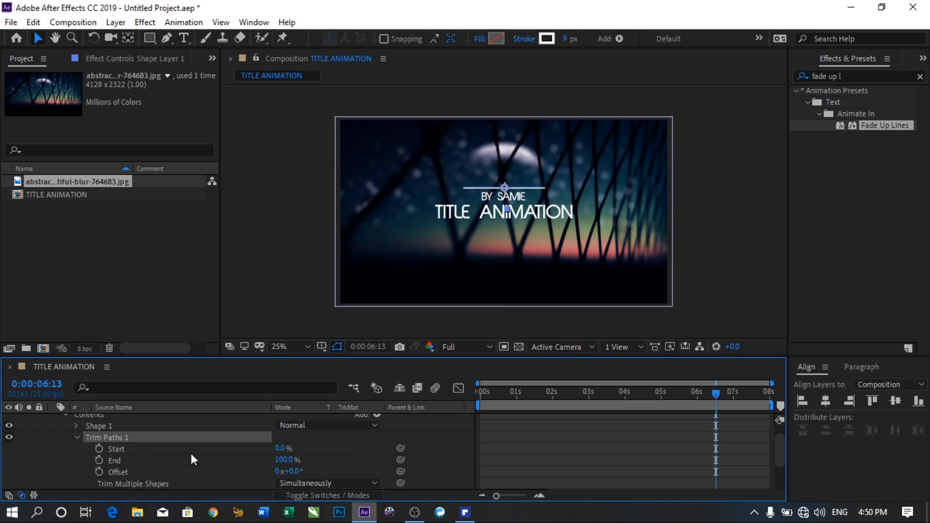
key(Home)
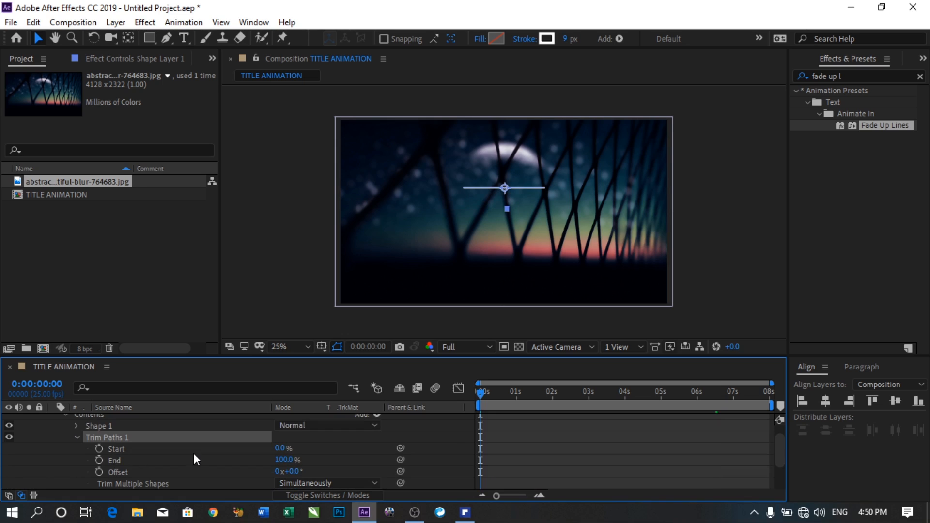
click(99, 448)
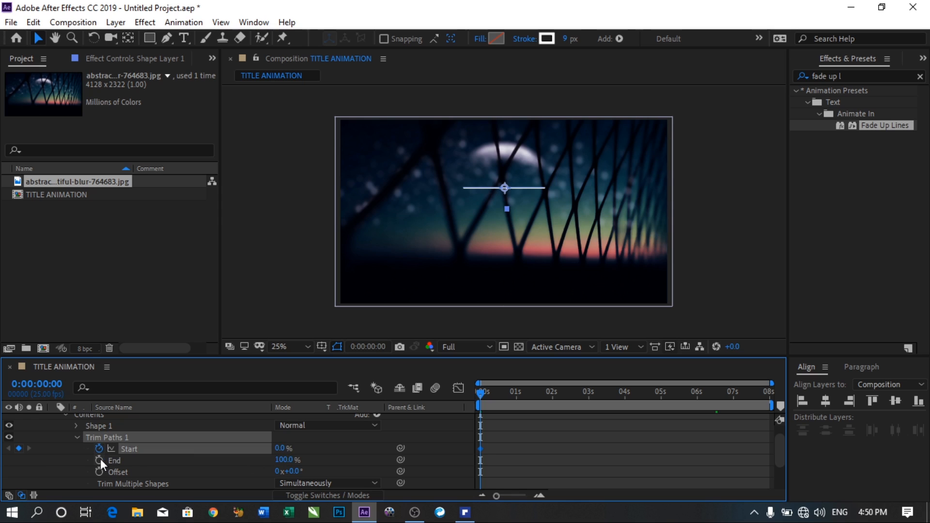
click(280, 448)
text(50)
key(Return)
click(100, 461)
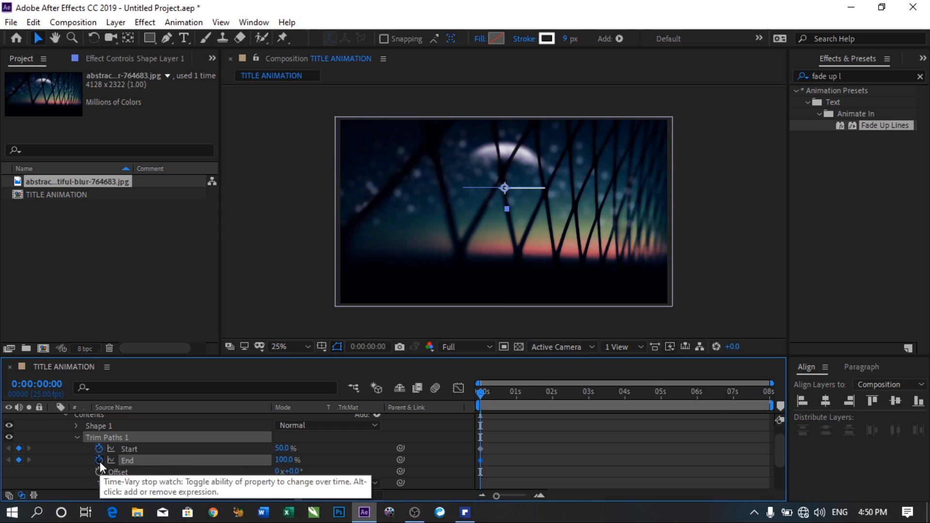
click(280, 460)
text(50)
key(Return)
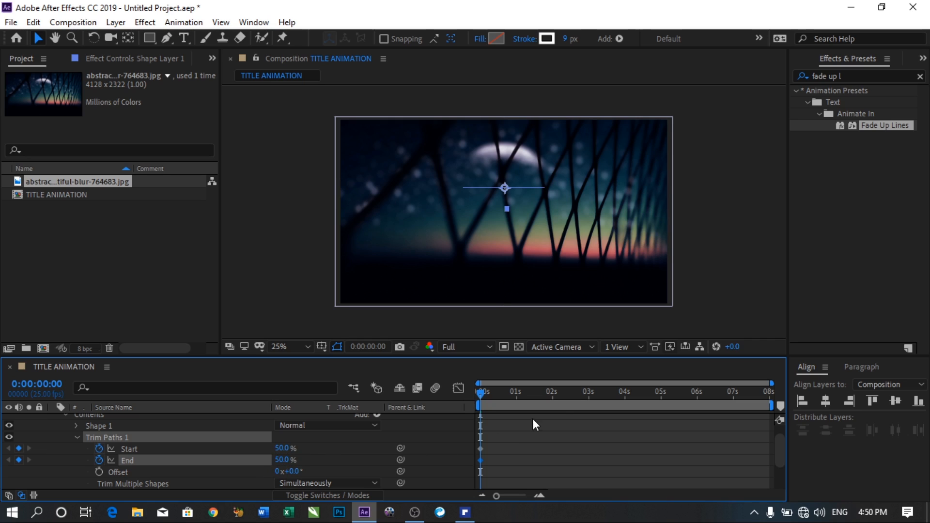
Step: At 0:00:02:24, set the Trim Paths Start to 100% and End to 0%, and preview the line growing from its centre
drag(498, 395, 587, 402)
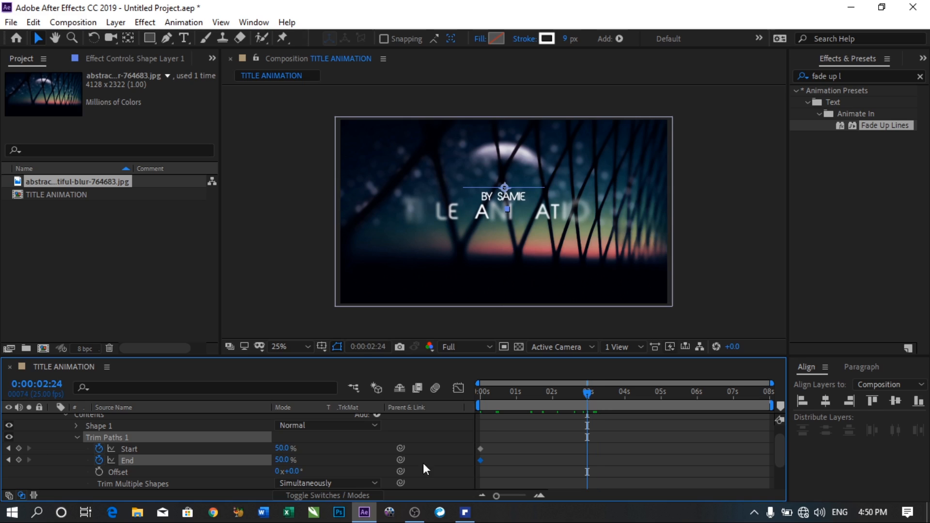
click(282, 448)
text(100)
key(Return)
click(282, 460)
text(0)
key(Return)
key(Home)
key(space)
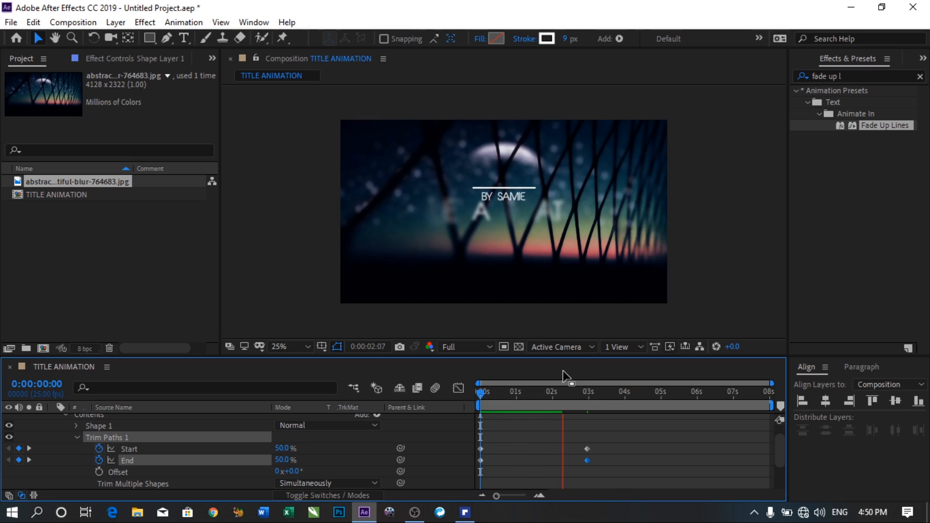
key(space)
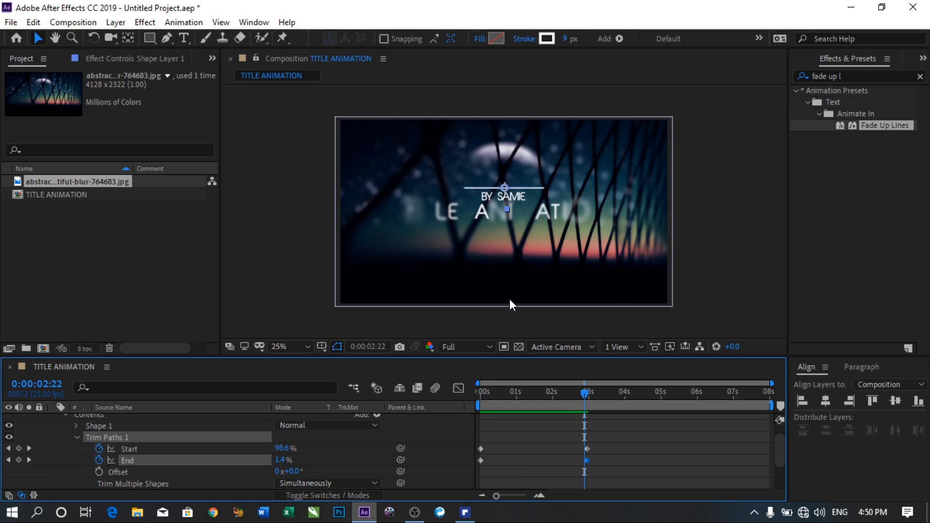
Step: Lower the composition preview resolution to Quarter and return to the first frame
click(475, 347)
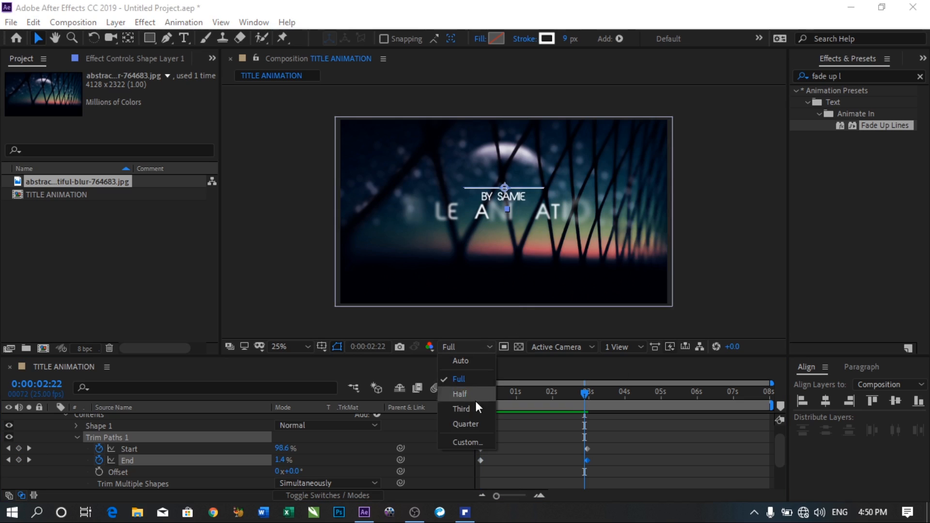
click(466, 424)
drag(560, 391, 455, 393)
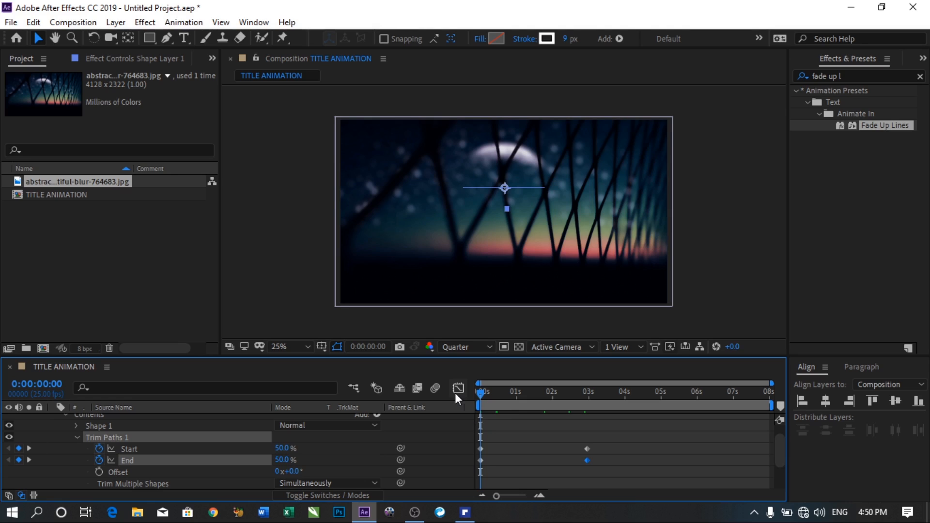
click(453, 345)
click(460, 423)
Step: Play the line animation magnified at 50% to judge its timing against the texts
click(604, 317)
key(space)
key(space)
key(period)
key(period)
key(space)
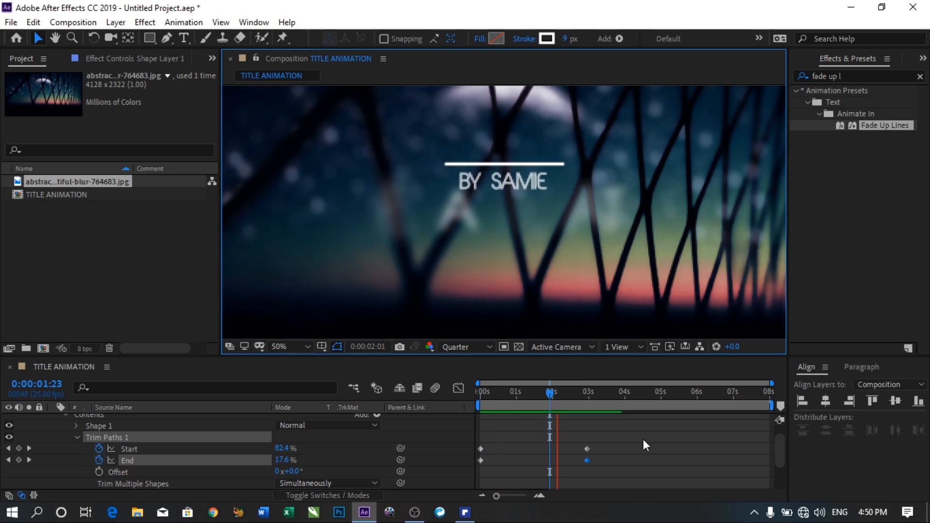
Step: Move the second pair of Trim Paths keyframes earlier, to just after 2 seconds, and preview the faster line reveal
drag(613, 473, 559, 447)
drag(539, 393, 466, 402)
key(space)
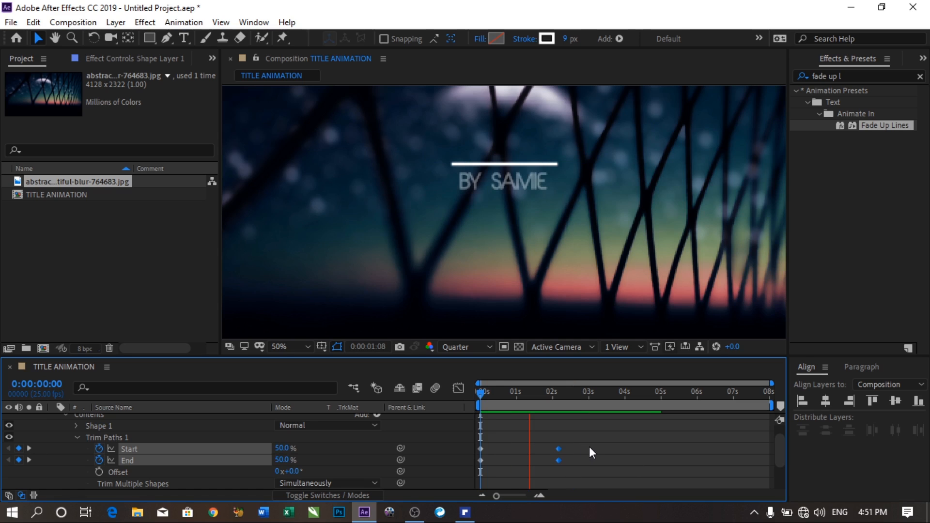
key(space)
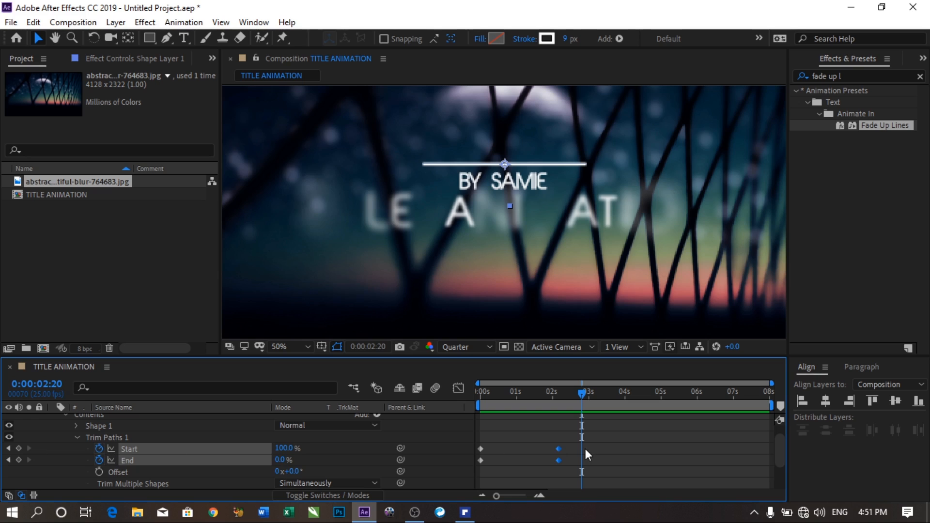
drag(567, 434, 474, 480)
click(459, 388)
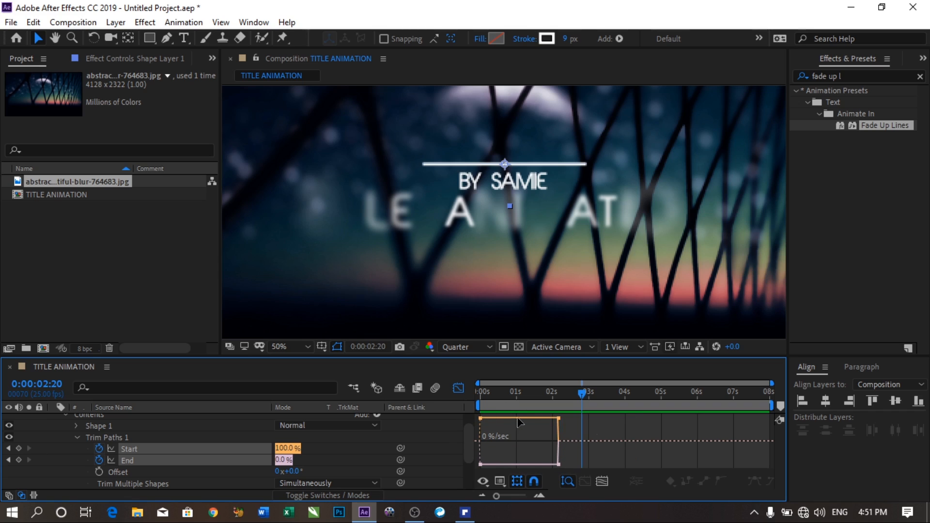
click(498, 482)
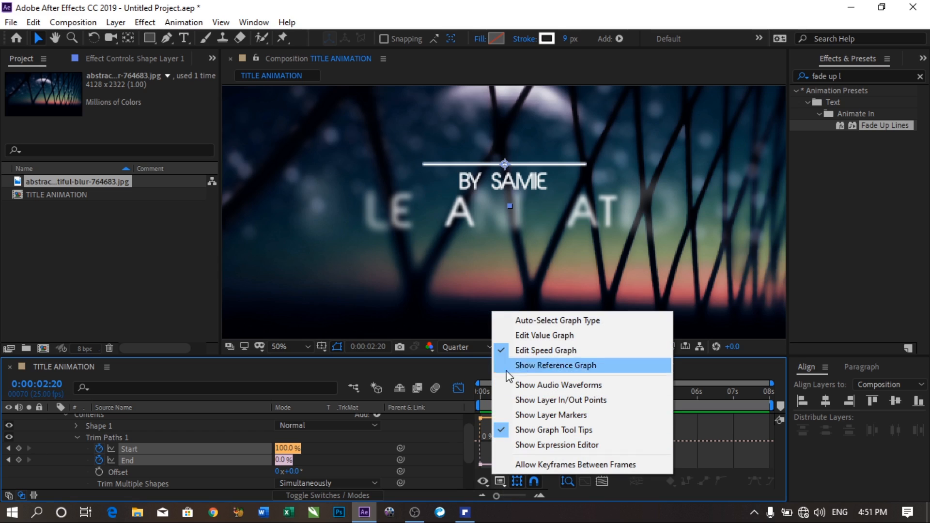
click(459, 388)
Step: Apply Easy Ease to all Trim Paths keyframes, reshape their speed graph to a fast start with a slow finish, and preview
drag(637, 440, 465, 480)
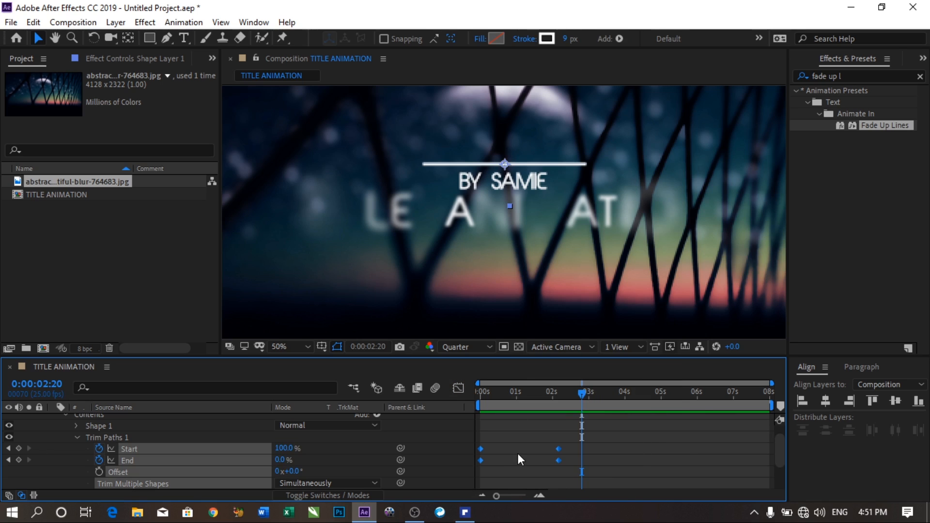
key(F9)
click(459, 388)
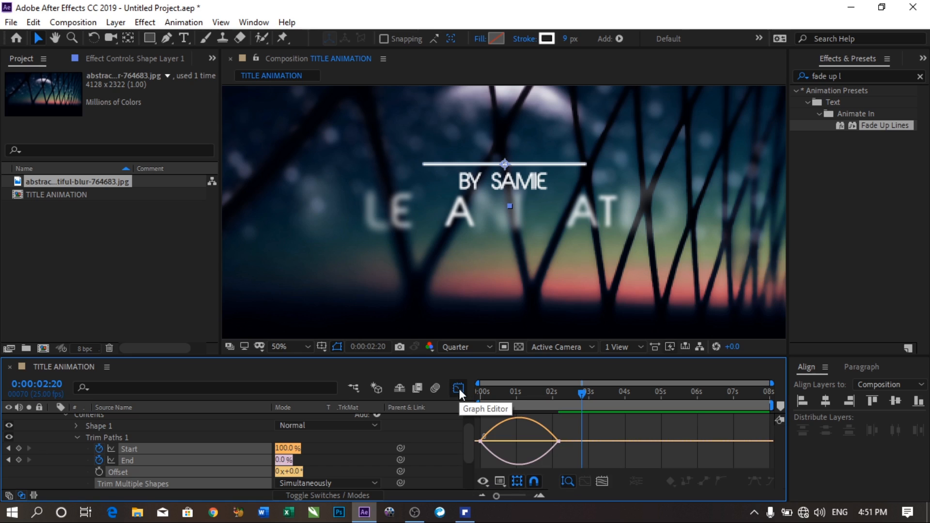
drag(567, 426, 508, 444)
click(513, 392)
key(Home)
key(space)
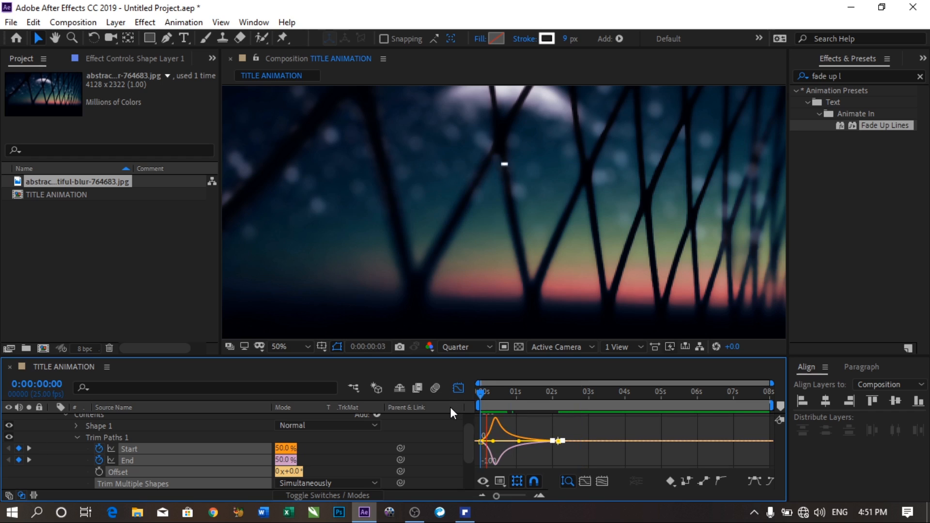
key(space)
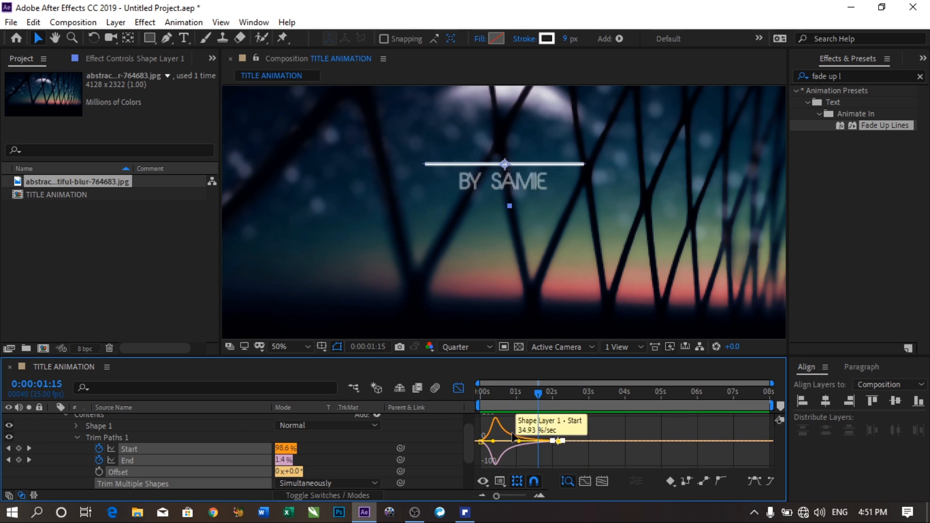
Step: Check the graph display options, return to the keyframe view and play the eased line reveal from the start
click(501, 480)
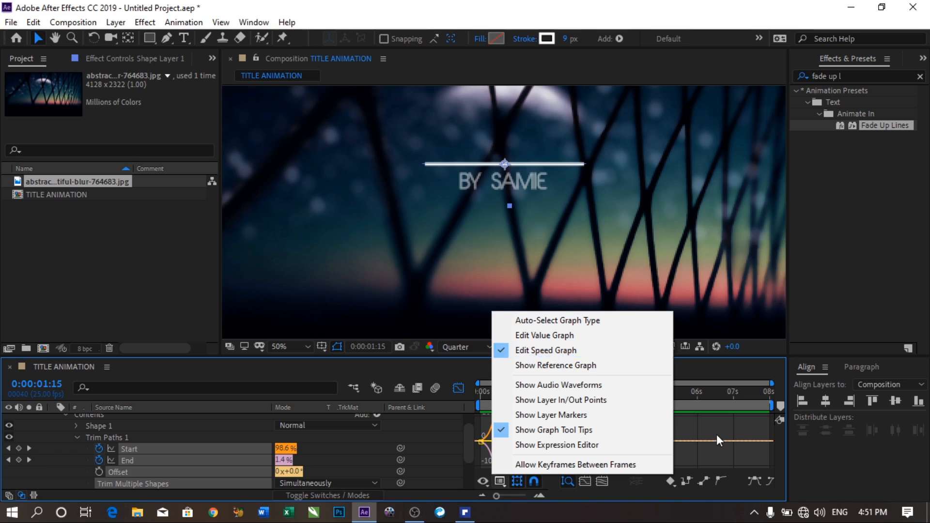
click(580, 430)
click(457, 387)
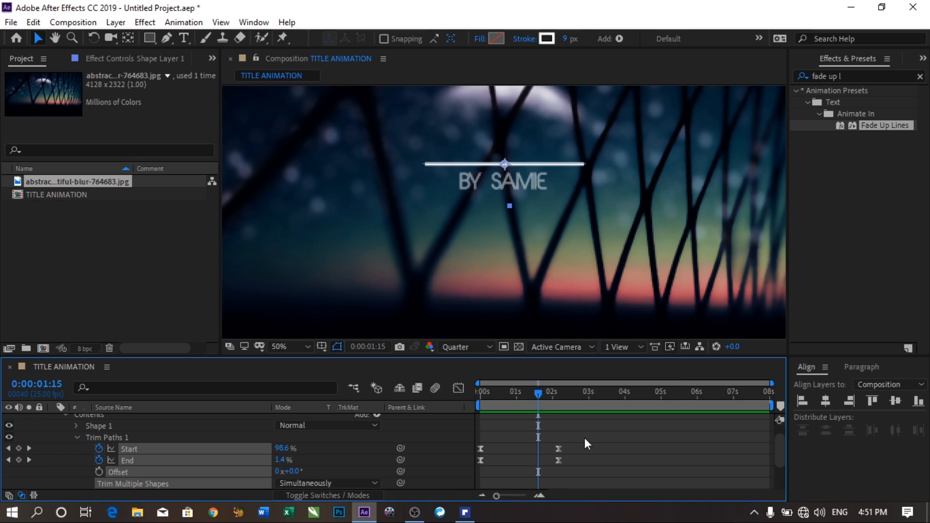
key(space)
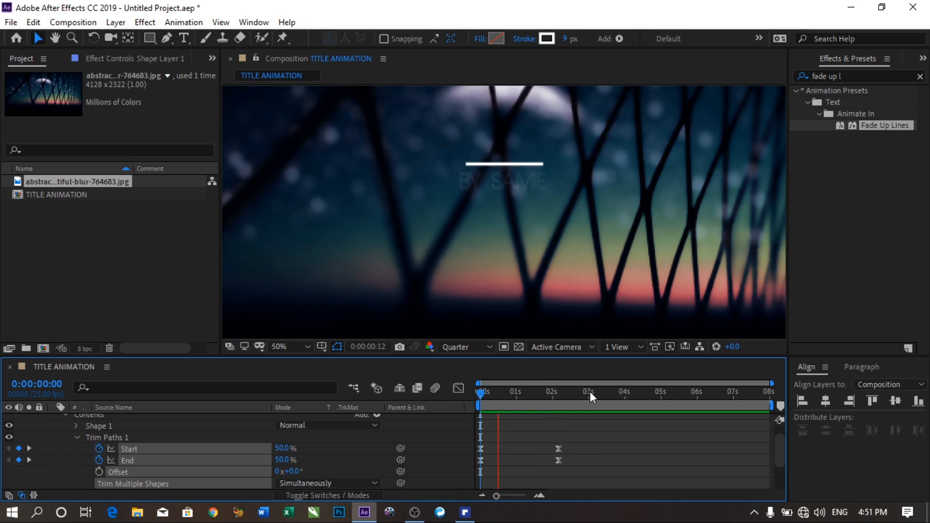